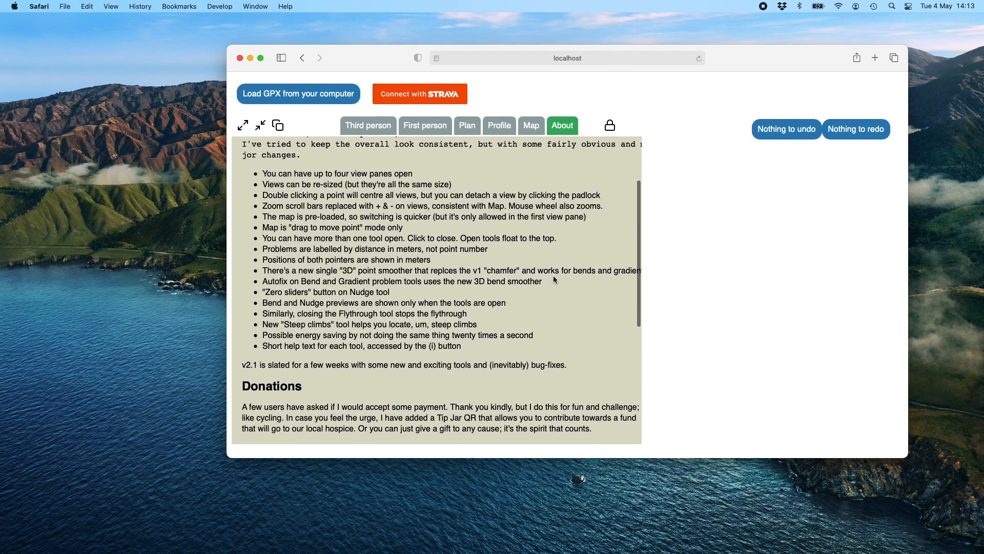
Read through the Version 2 release notes, usage guidance and legal notices on the About page.
{"action": "scroll", "coordinate": [554, 279], "scroll_direction": "down", "scroll_amount": 3}
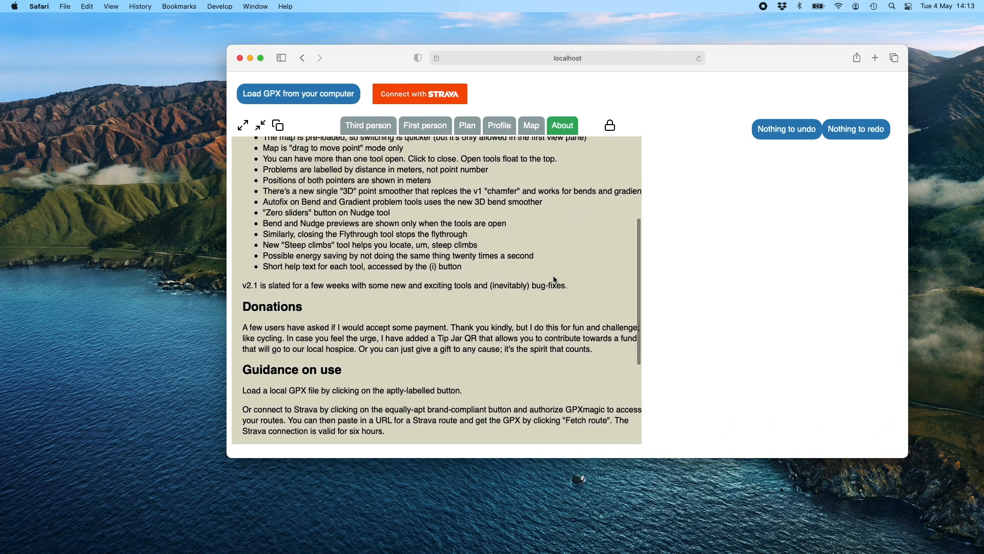
{"action": "scroll", "coordinate": [554, 280], "scroll_direction": "down", "scroll_amount": 5}
{"action": "scroll", "coordinate": [553, 280], "scroll_direction": "down", "scroll_amount": 2}
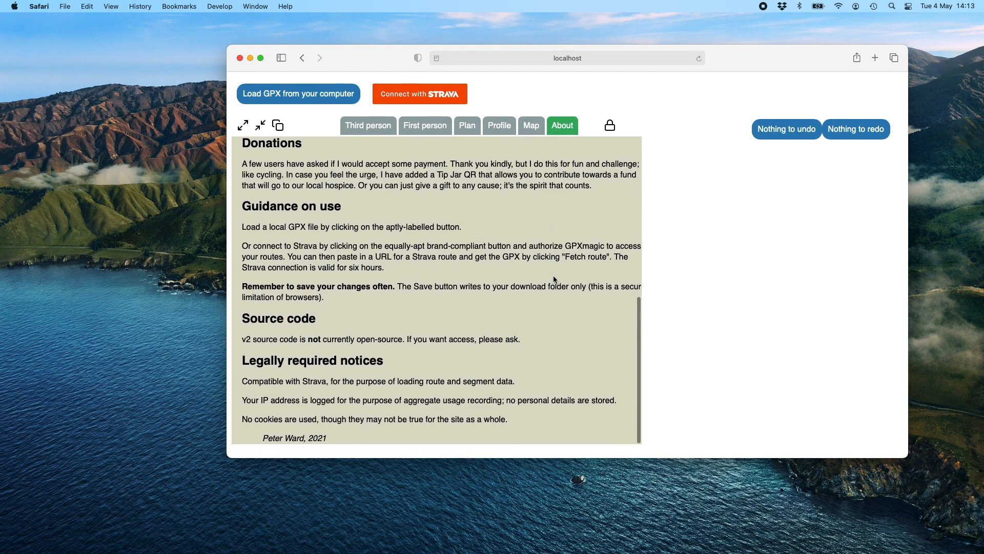
{"action": "scroll", "coordinate": [553, 275], "scroll_direction": "up", "scroll_amount": 10}
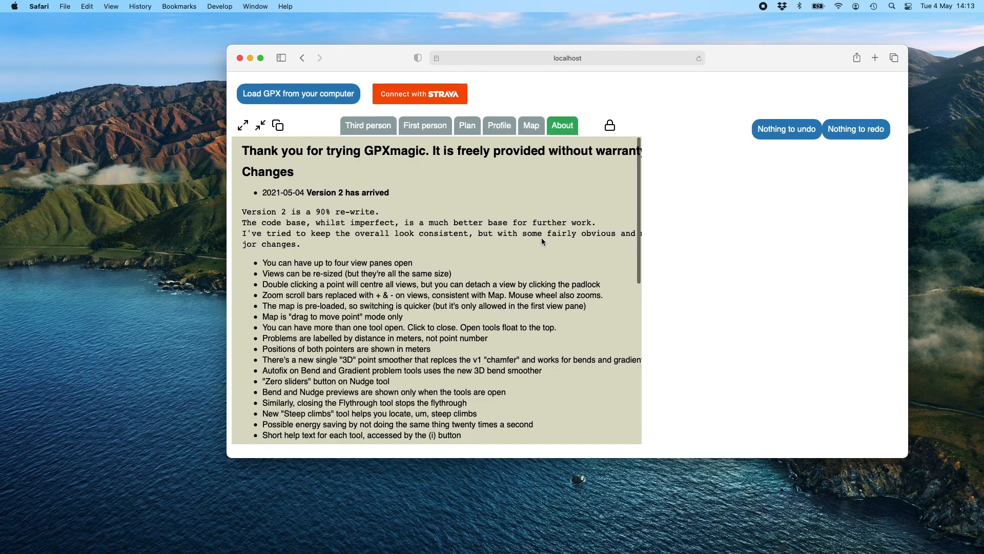
Load Hillingdon anticlock.gpx from the Rides folder and inspect the route up close in the Third person view.
{"action": "left_click", "coordinate": [309, 100]}
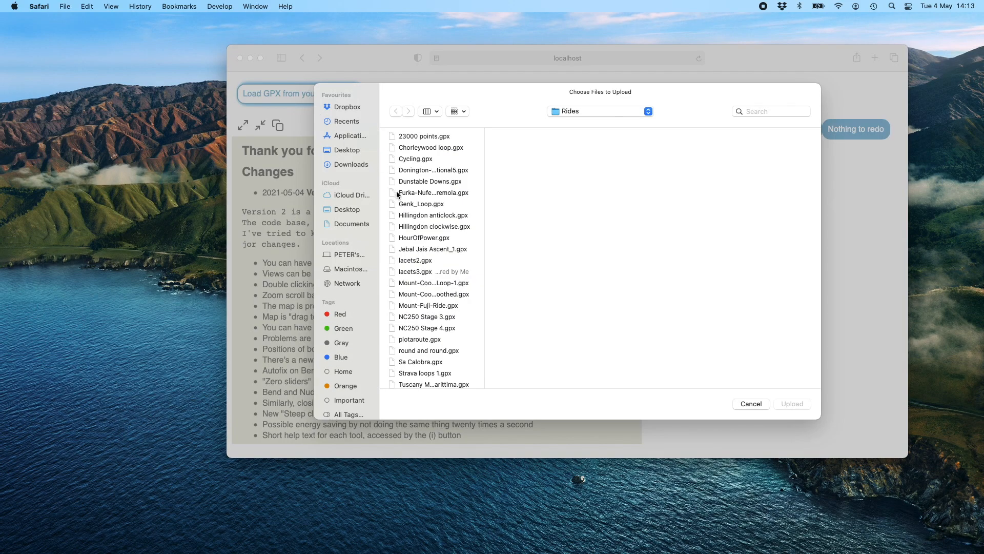
{"action": "double_click", "coordinate": [442, 216]}
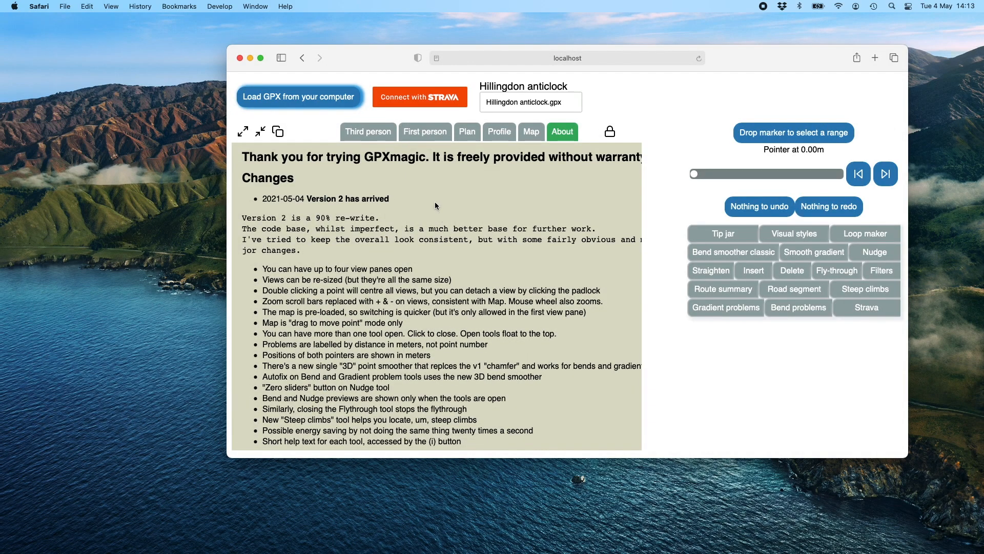
{"action": "left_click", "coordinate": [378, 134]}
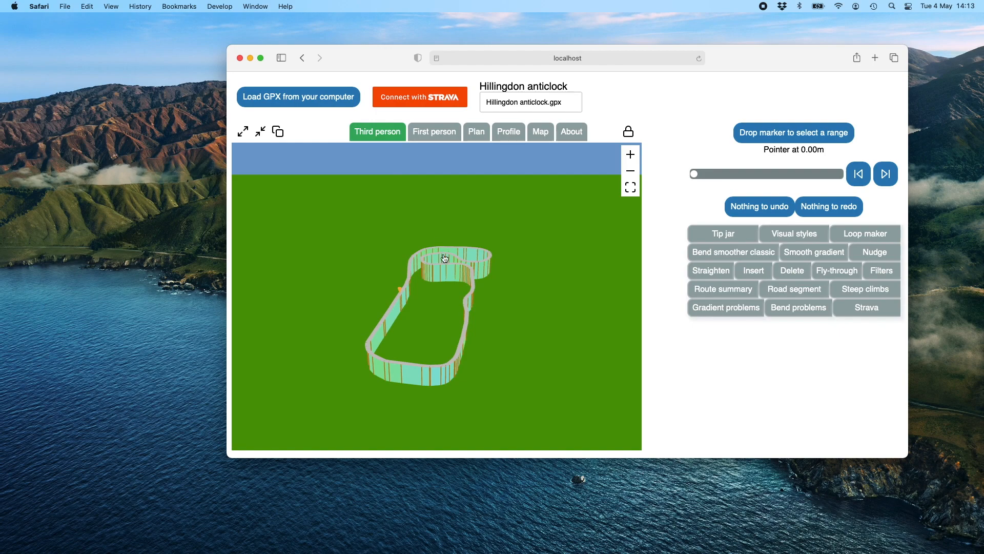
{"action": "mouse_move", "coordinate": [447, 270]}
{"action": "left_mouse_down"}
{"action": "mouse_move", "coordinate": [431, 264]}
{"action": "mouse_move", "coordinate": [459, 264]}
{"action": "mouse_move", "coordinate": [452, 270]}
{"action": "left_mouse_up"}
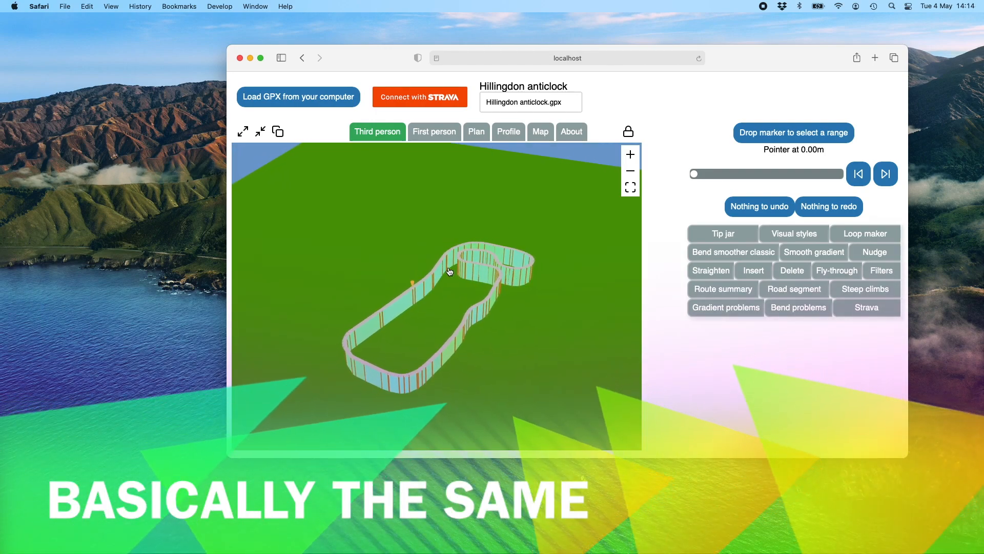
{"action": "left_click", "coordinate": [631, 155]}
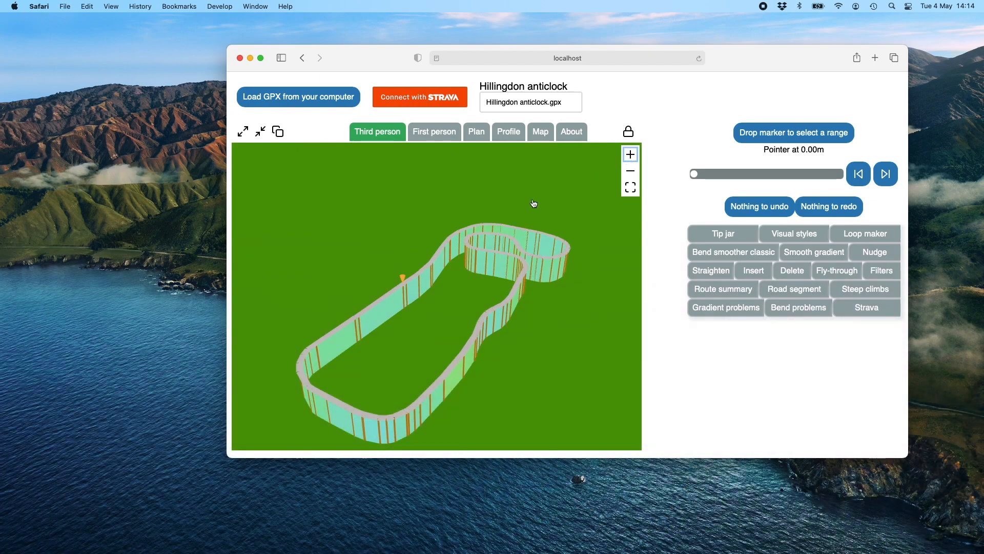
{"action": "left_click", "coordinate": [630, 155]}
Examine the route in the First person, Plan and Profile views, with a closer look at the road and the elevation profile.
{"action": "left_click", "coordinate": [439, 132]}
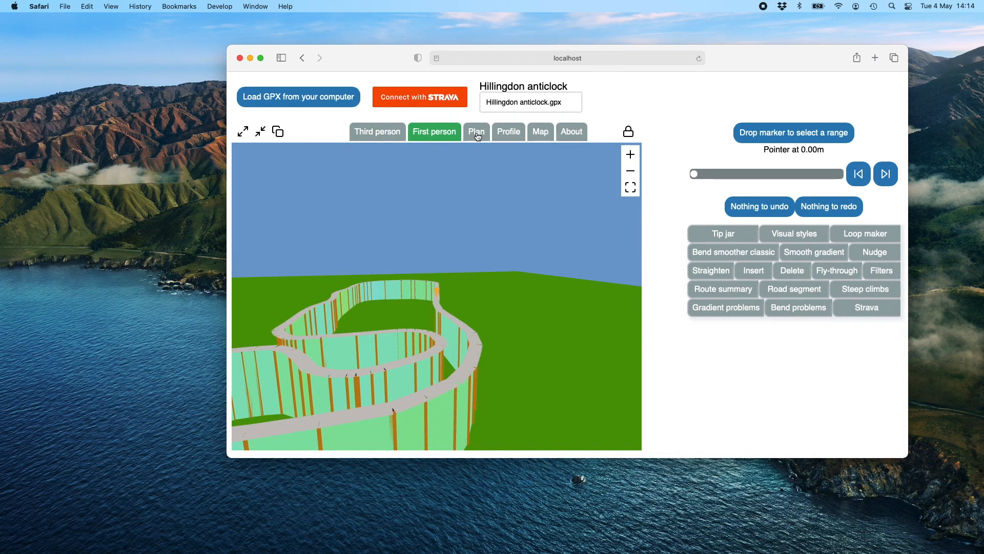
{"action": "scroll", "coordinate": [417, 292], "scroll_direction": "up", "scroll_amount": 10}
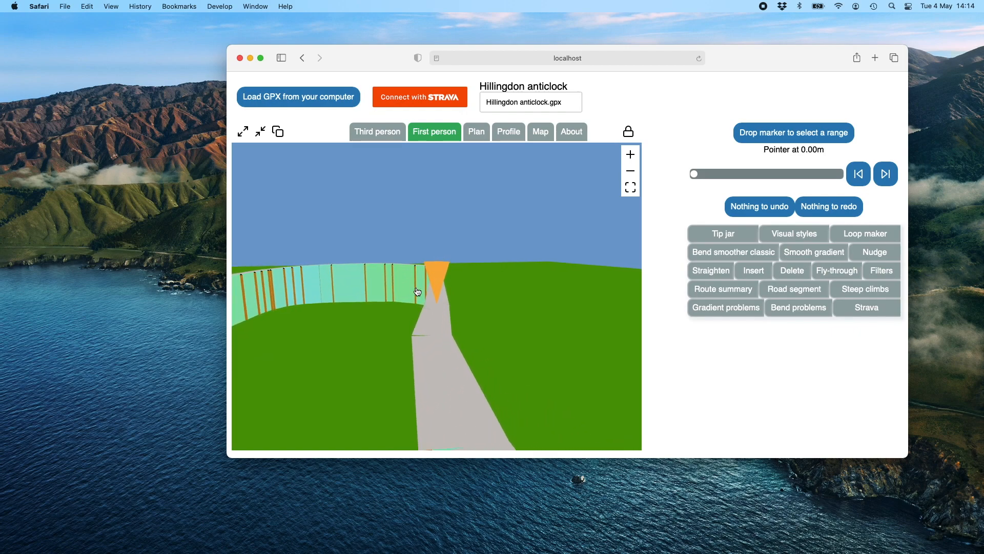
{"action": "left_click", "coordinate": [477, 132]}
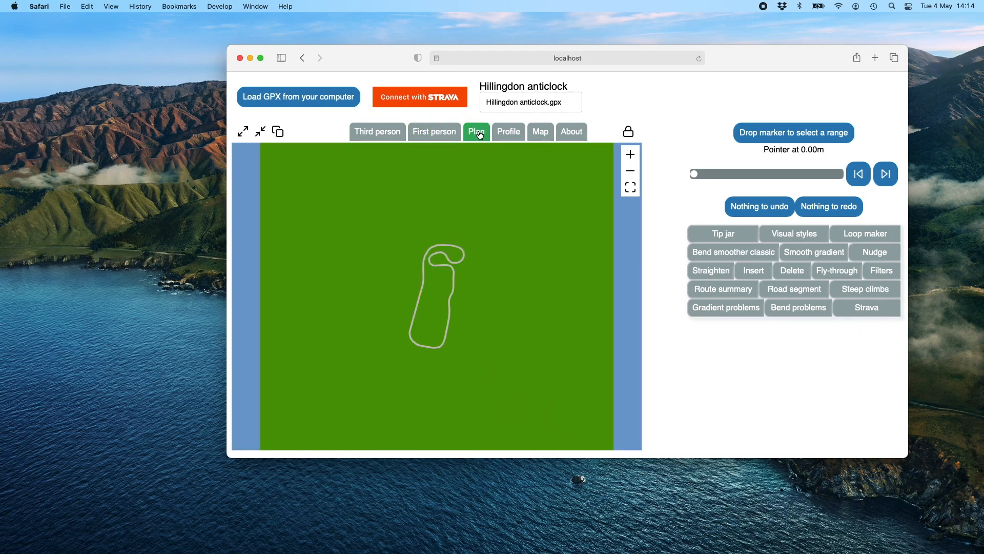
{"action": "left_click", "coordinate": [512, 134]}
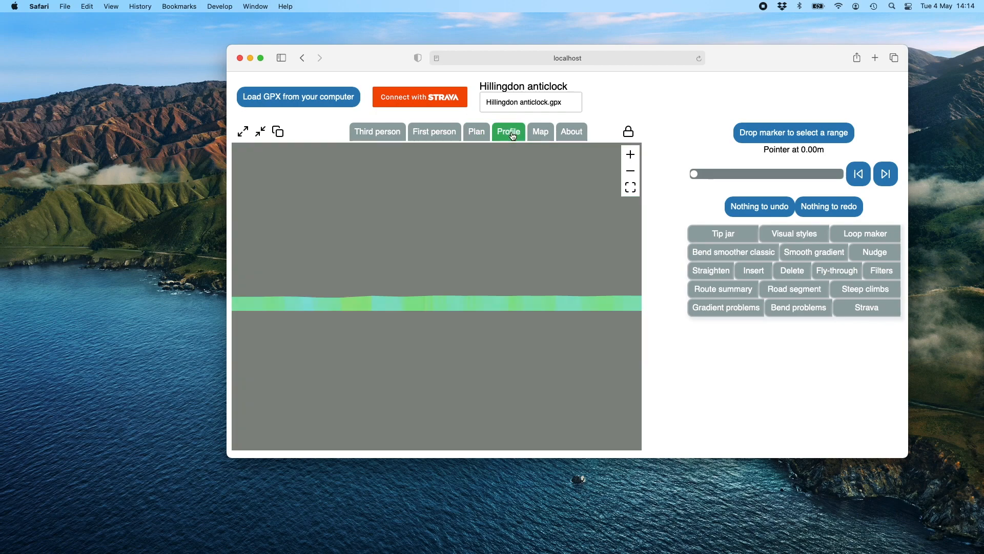
{"action": "left_click", "coordinate": [449, 293]}
{"action": "left_click_drag", "start_coordinate": [449, 295], "coordinate": [422, 295]}
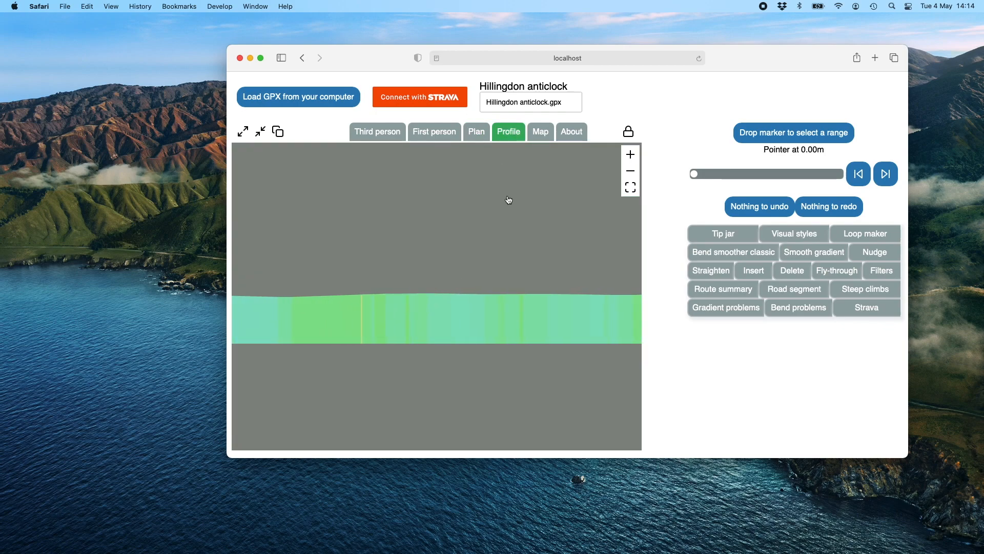
Examine the route around Hillingdon Cycle Circuit on the Map, revisit the About page and return to the Third person view.
{"action": "left_click", "coordinate": [539, 129]}
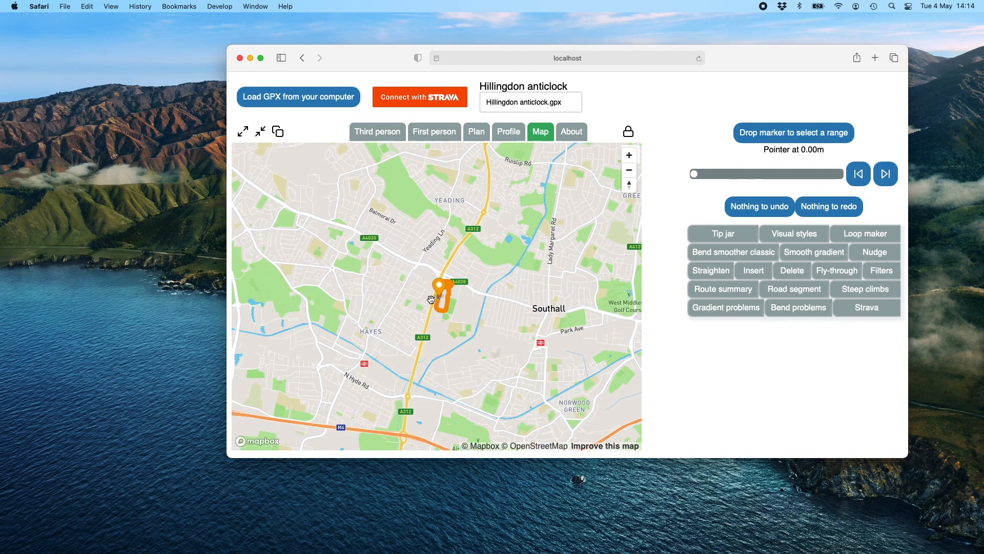
{"action": "scroll", "coordinate": [431, 300], "scroll_direction": "up", "scroll_amount": 5}
{"action": "left_click_drag", "start_coordinate": [498, 300], "coordinate": [446, 294]}
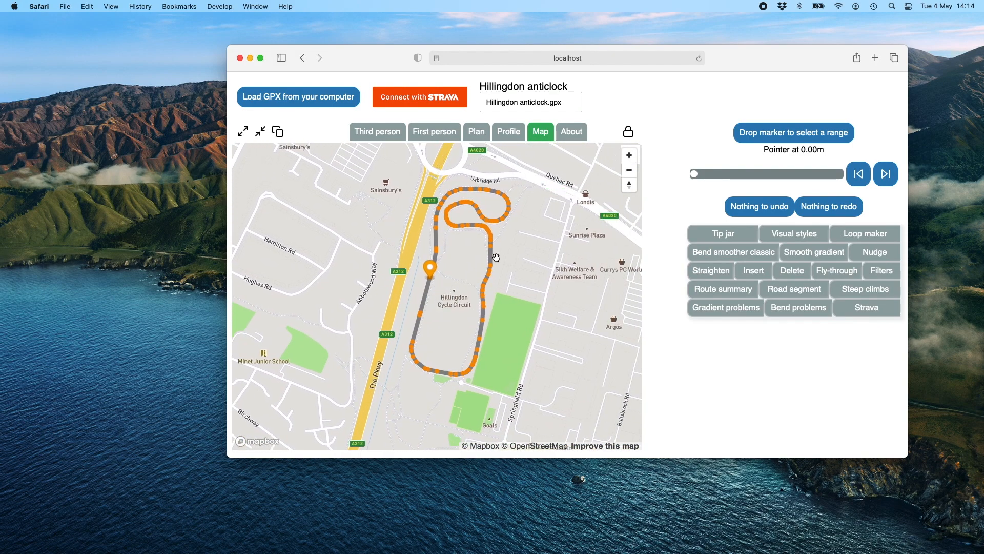
{"action": "left_click", "coordinate": [572, 132]}
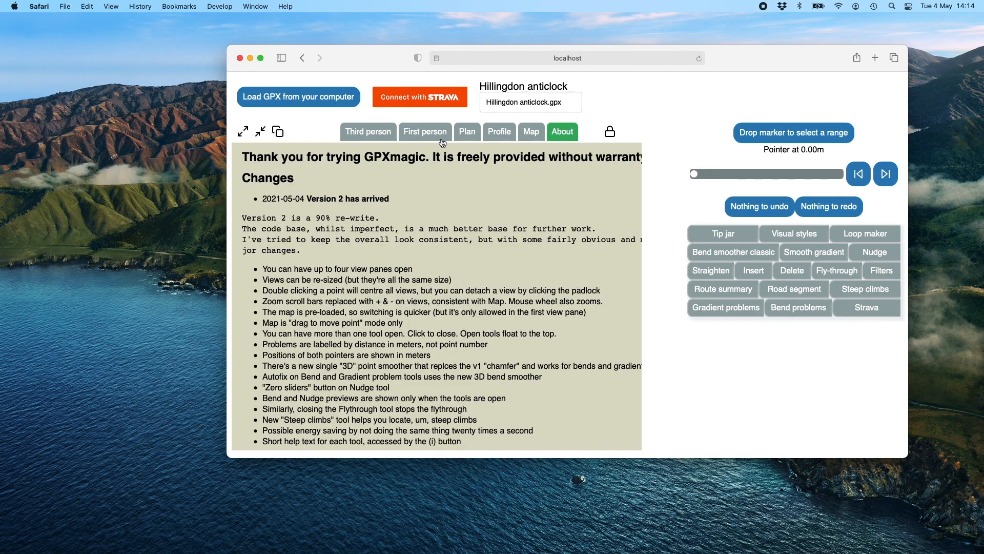
{"action": "left_click", "coordinate": [371, 136]}
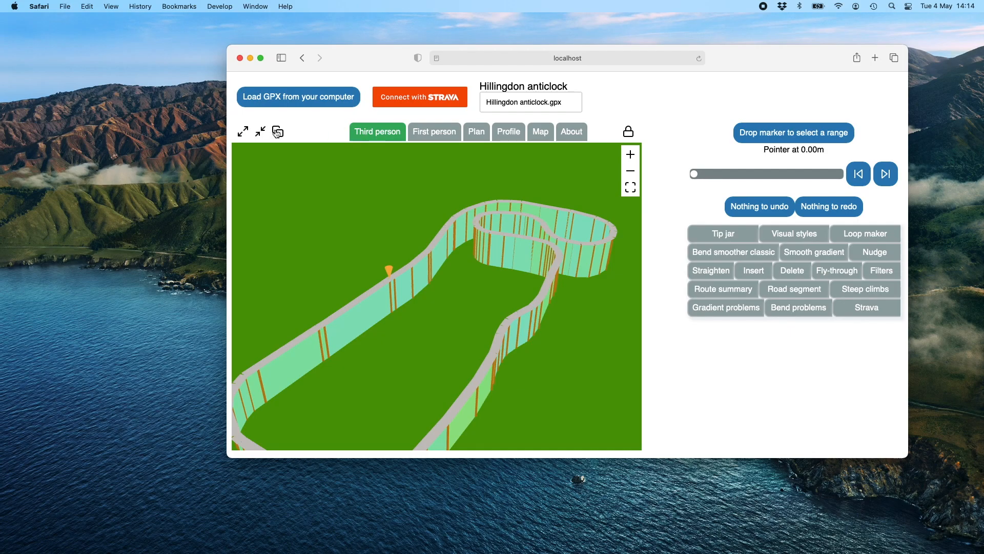
Make the browser window full screen and enlarge the view pane by four size steps.
{"action": "left_click", "coordinate": [260, 58]}
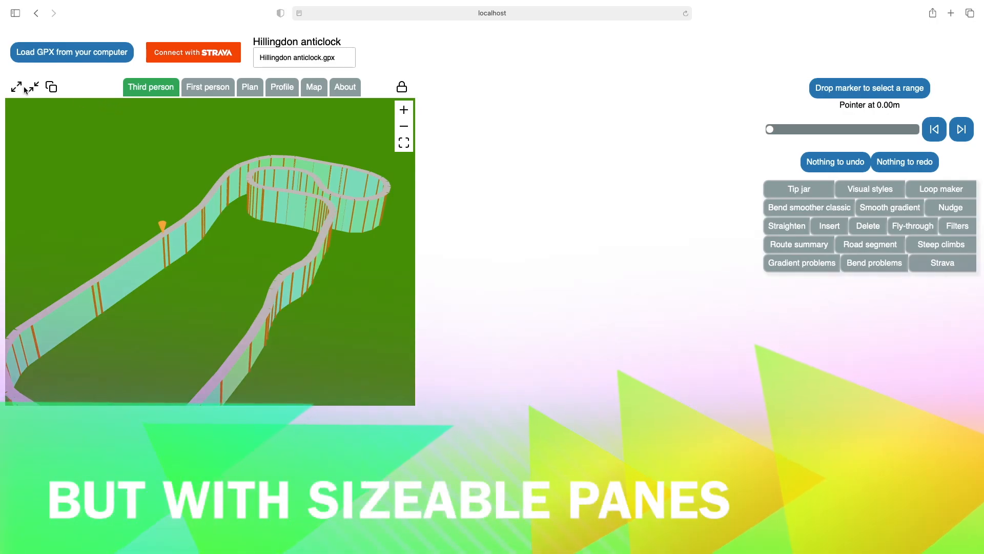
{"action": "left_click", "coordinate": [17, 88]}
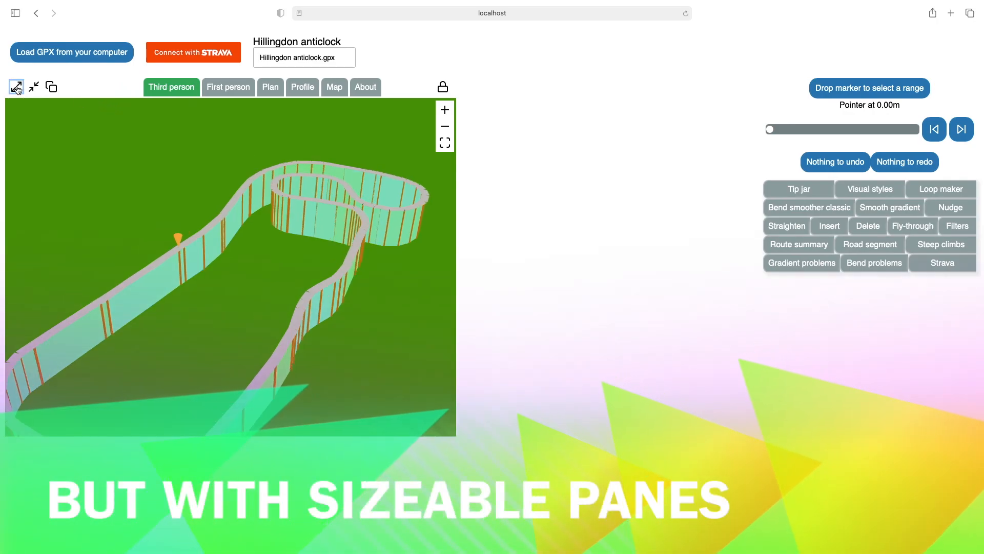
{"action": "left_click", "coordinate": [16, 88]}
{"action": "left_click", "coordinate": [16, 88]}
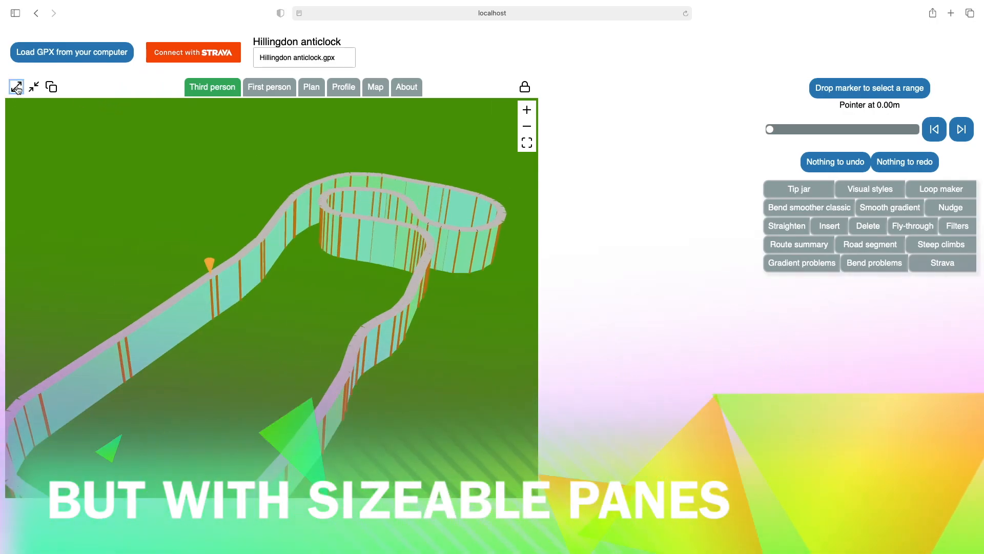
{"action": "left_click", "coordinate": [16, 88]}
Shrink the view pane by six size steps to make room for more panes beside it.
{"action": "left_click", "coordinate": [33, 89]}
{"action": "left_click", "coordinate": [33, 88]}
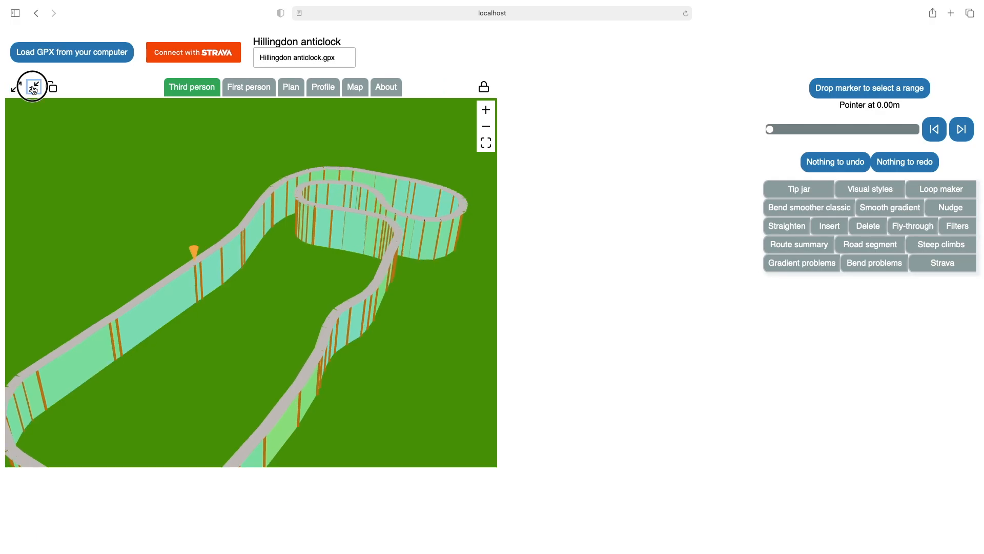
{"action": "left_click", "coordinate": [33, 88]}
{"action": "left_click", "coordinate": [33, 88]}
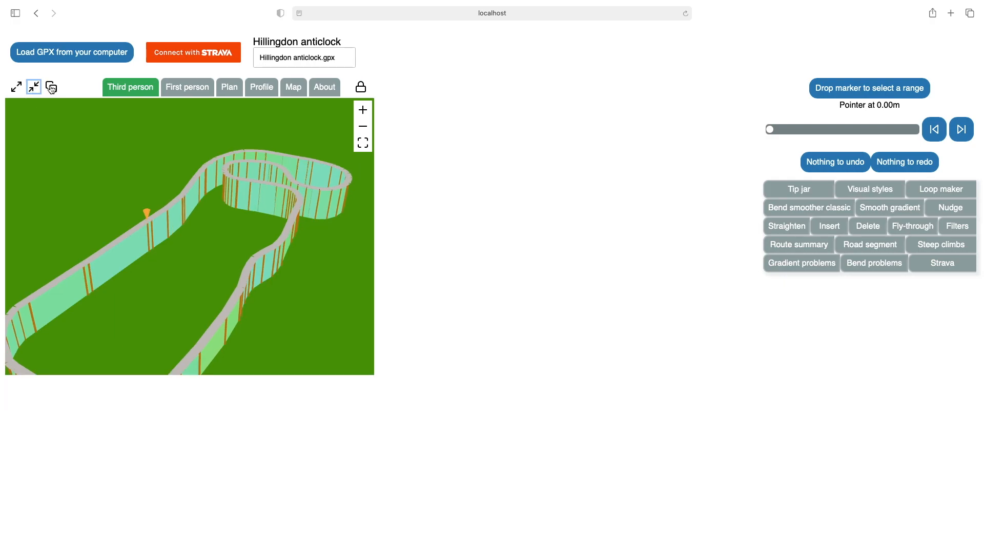
{"action": "left_click", "coordinate": [34, 88]}
{"action": "left_click", "coordinate": [34, 88]}
Open three additional view panes and turn off the always-visible browser toolbar in full screen.
{"action": "left_click", "coordinate": [51, 87]}
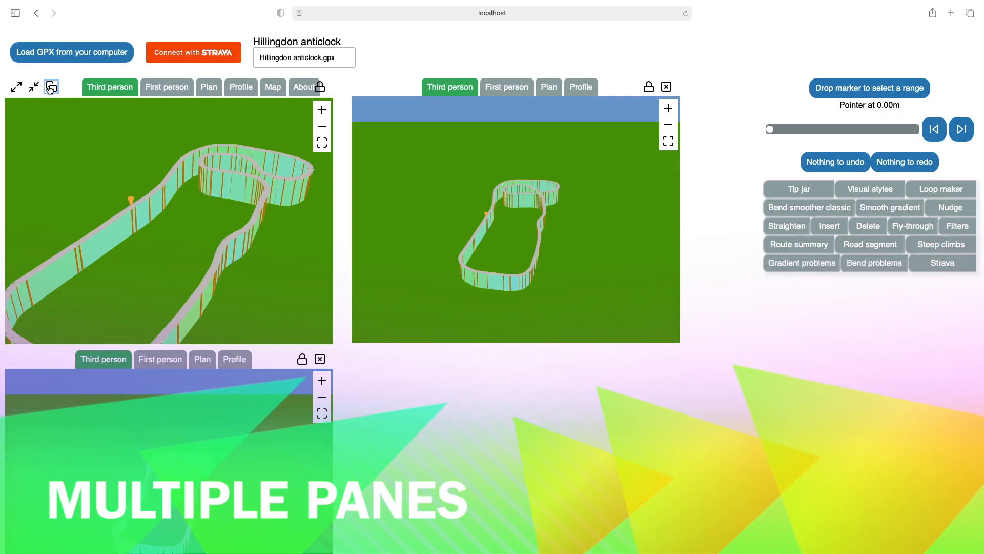
{"action": "left_click", "coordinate": [50, 87]}
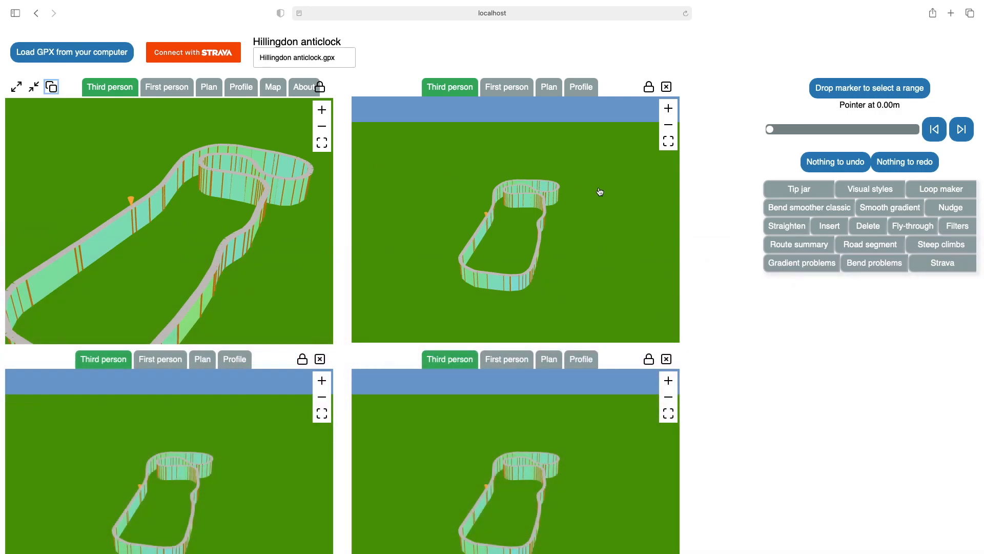
{"action": "mouse_move", "coordinate": [479, 2]}
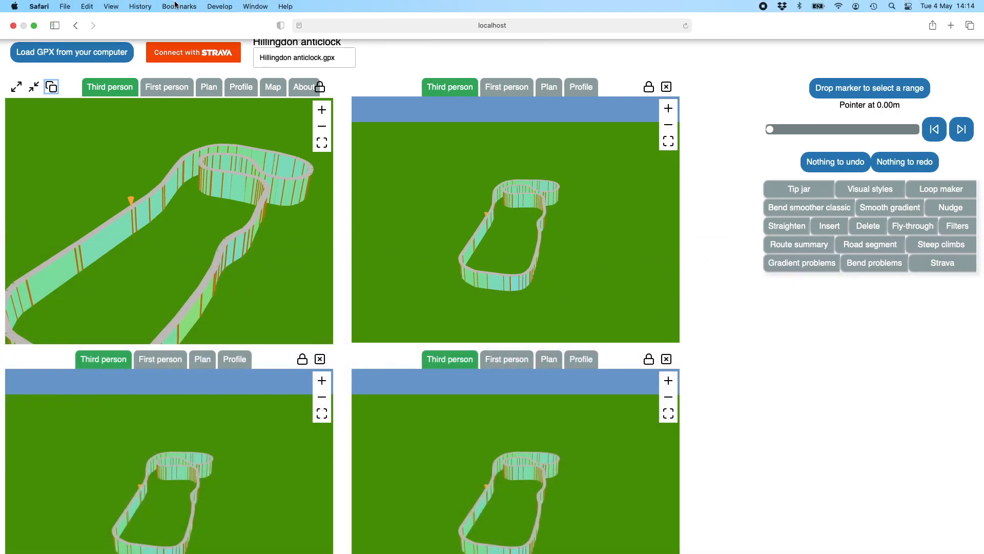
{"action": "left_click", "coordinate": [113, 6]}
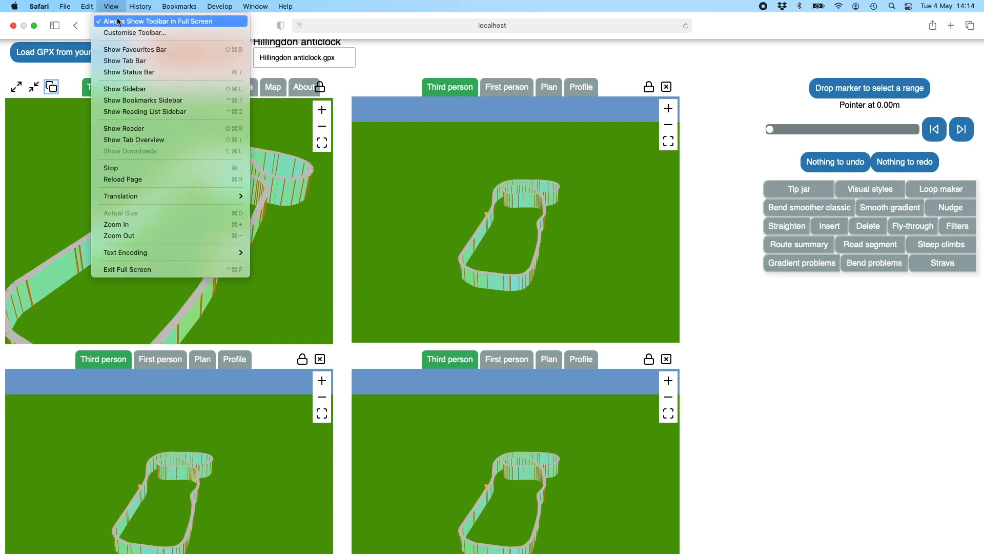
{"action": "left_click", "coordinate": [139, 21]}
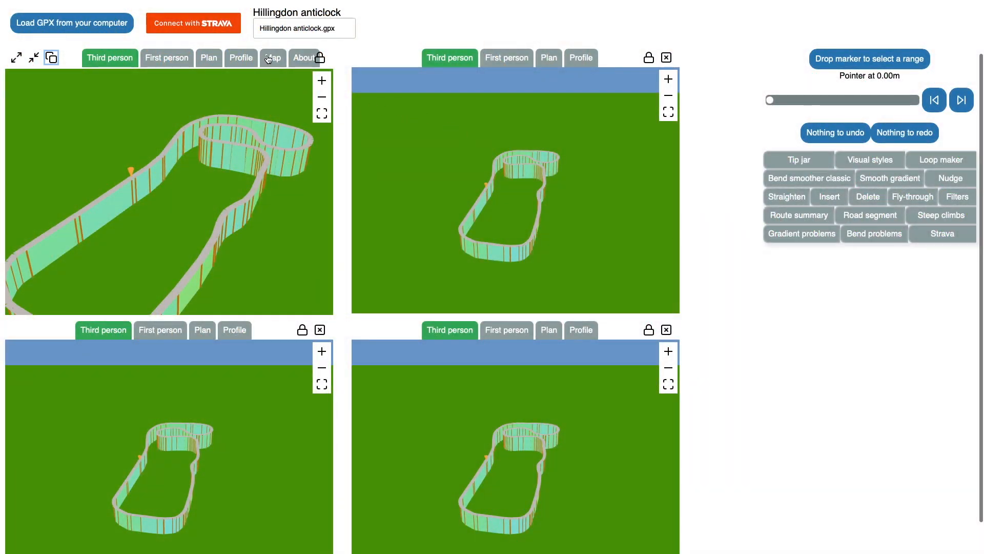
Set the first pane to Map, the third to Plan and the fourth to Profile.
{"action": "left_click", "coordinate": [273, 58]}
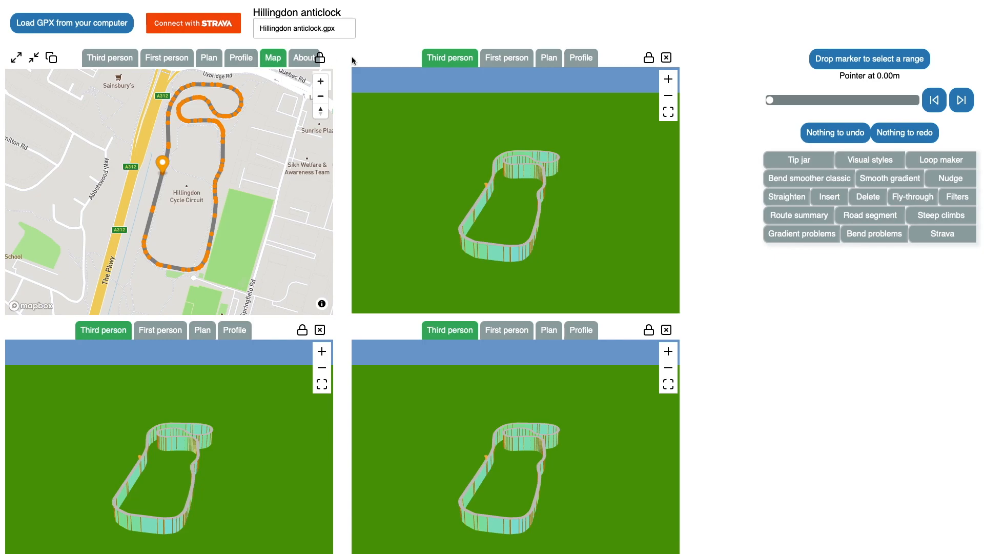
{"action": "left_click", "coordinate": [202, 331]}
{"action": "left_click", "coordinate": [581, 332]}
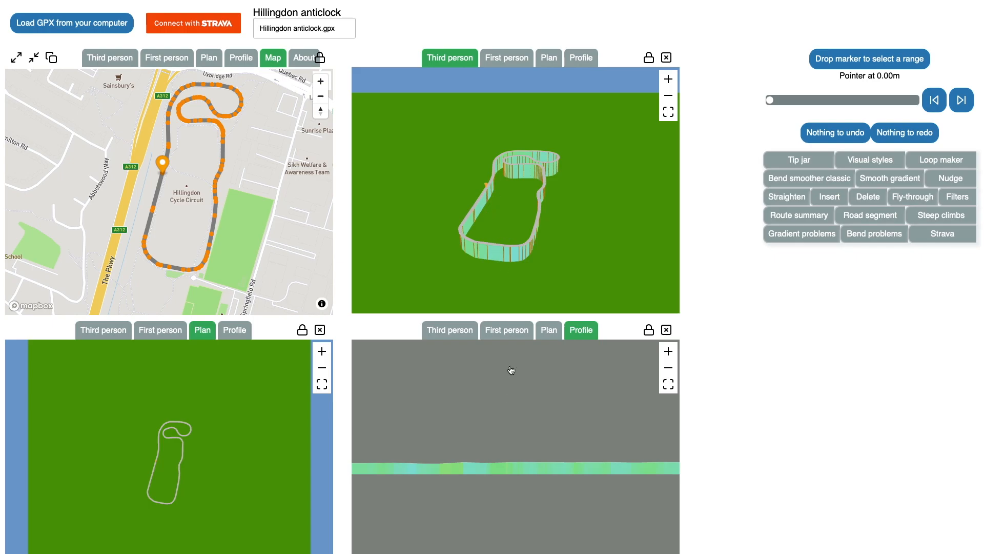
Centre all views on the route point at 544.89 m from the Profile pane, then on the inner-loop point at 632.18 m from the Plan pane.
{"action": "scroll", "coordinate": [534, 465], "scroll_direction": "up", "scroll_amount": 10}
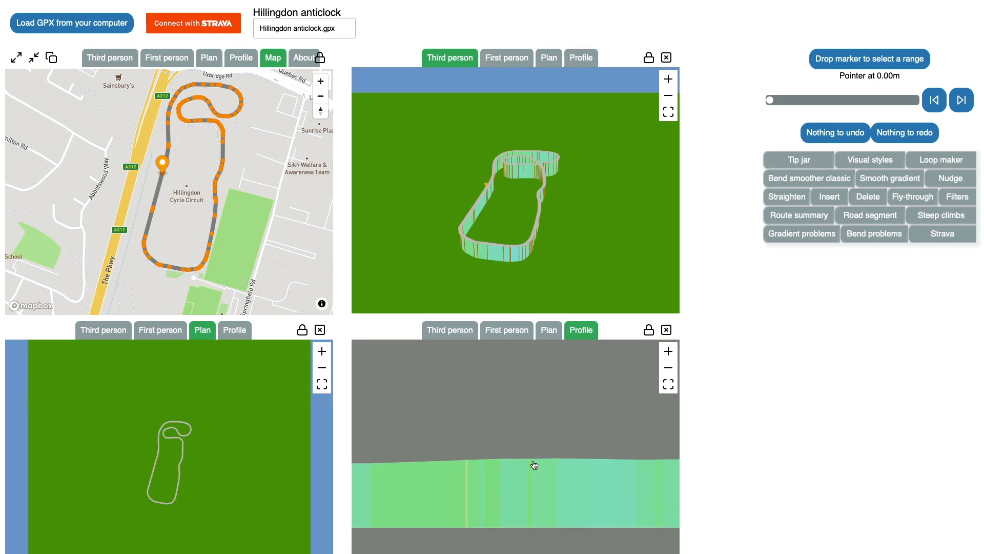
{"action": "left_click", "coordinate": [538, 463]}
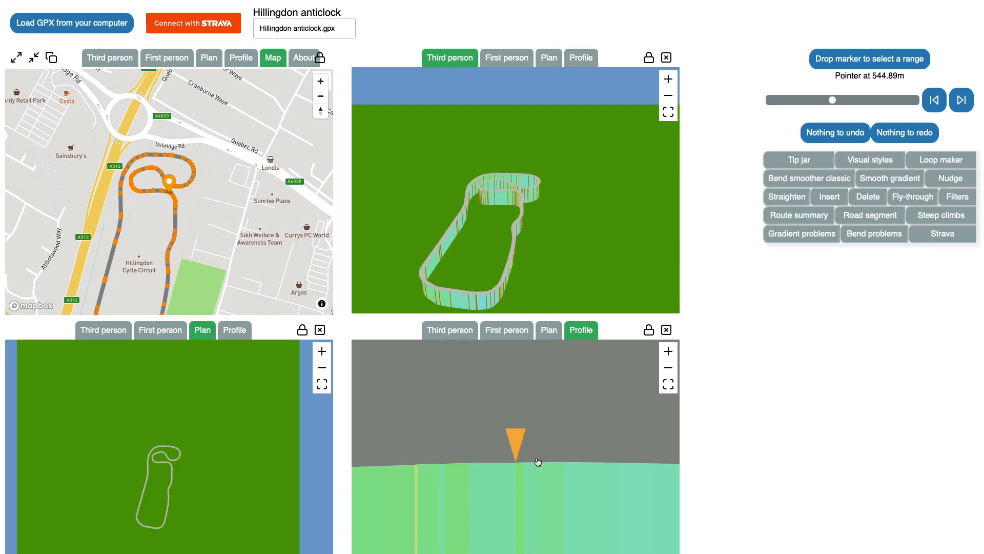
{"action": "scroll", "coordinate": [175, 458], "scroll_direction": "up", "scroll_amount": 10}
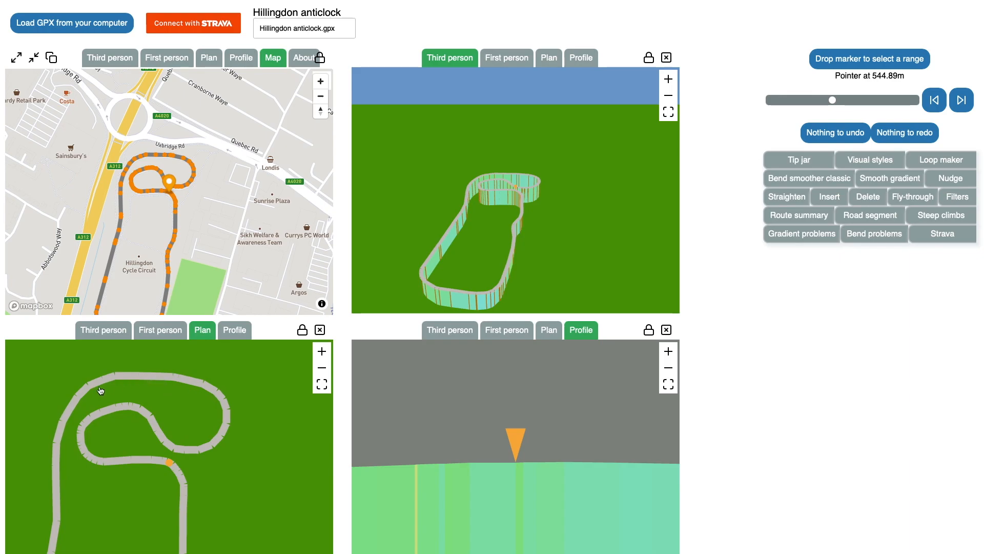
{"action": "double_click", "coordinate": [86, 435]}
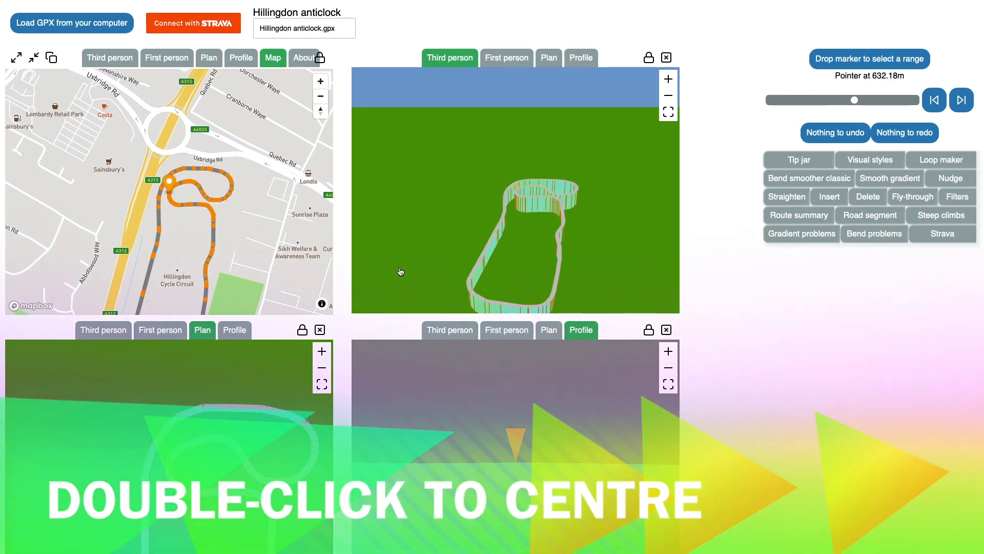
Inspect the current pointer position on the inner loop from a rotated, closer angle in the Third person pane.
{"action": "double_click", "coordinate": [557, 206]}
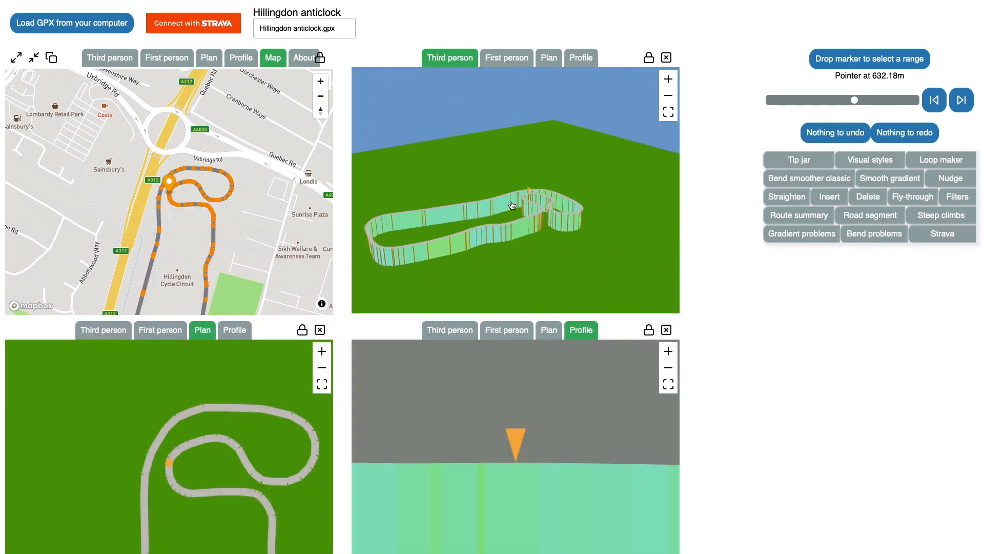
{"action": "scroll", "coordinate": [654, 69], "scroll_direction": "up", "scroll_amount": 1}
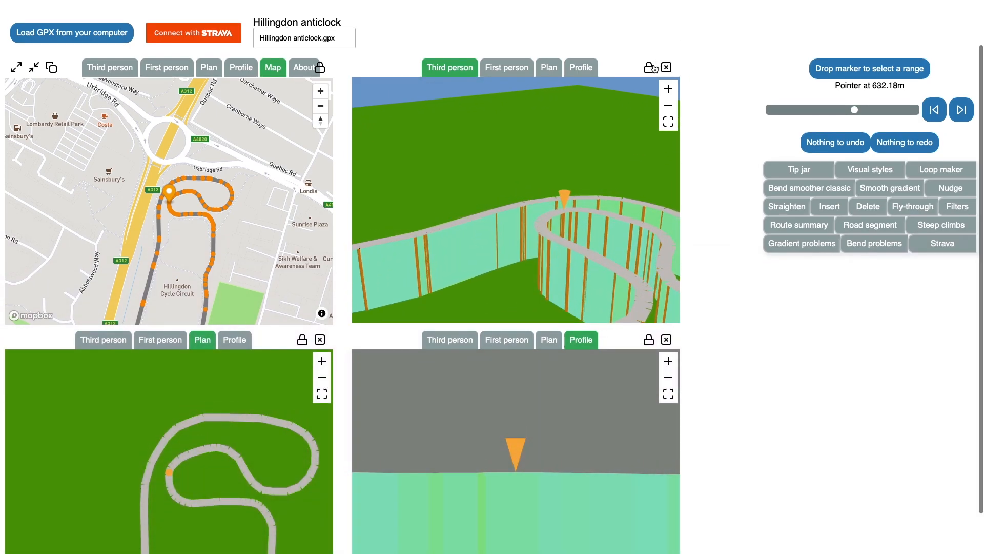
Toggle the Third person pane's lock and move the current pointer to the route point at 1023.67 m, followed by 515.09 m.
{"action": "left_click", "coordinate": [648, 68]}
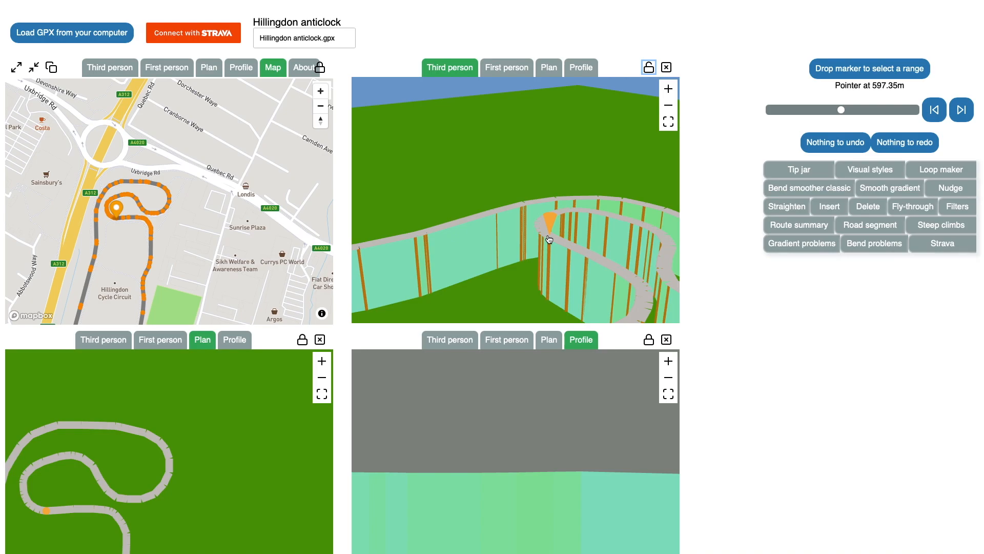
{"action": "left_click", "coordinate": [428, 236]}
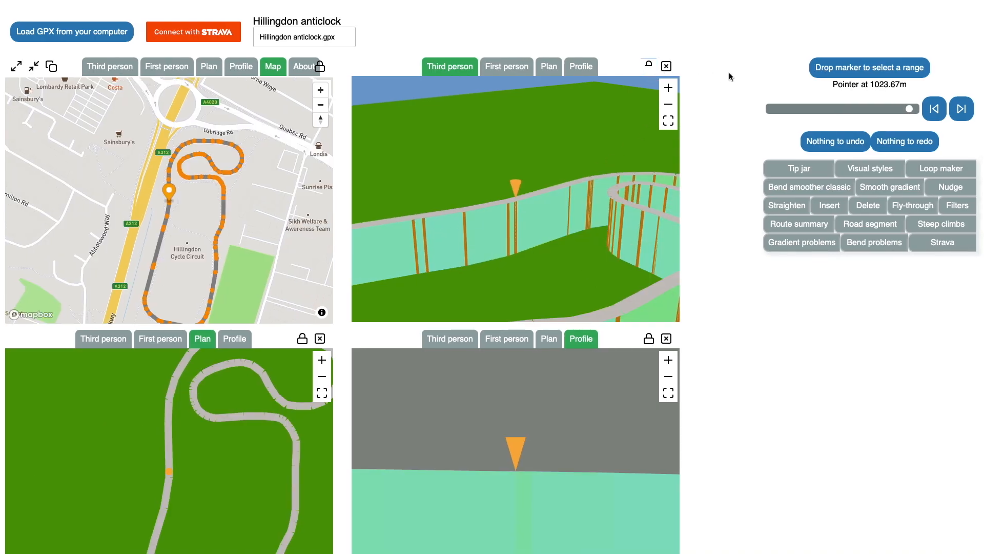
{"action": "mouse_move", "coordinate": [912, 112]}
{"action": "left_mouse_down"}
{"action": "mouse_move", "coordinate": [799, 113]}
{"action": "mouse_move", "coordinate": [819, 111]}
{"action": "left_mouse_up"}
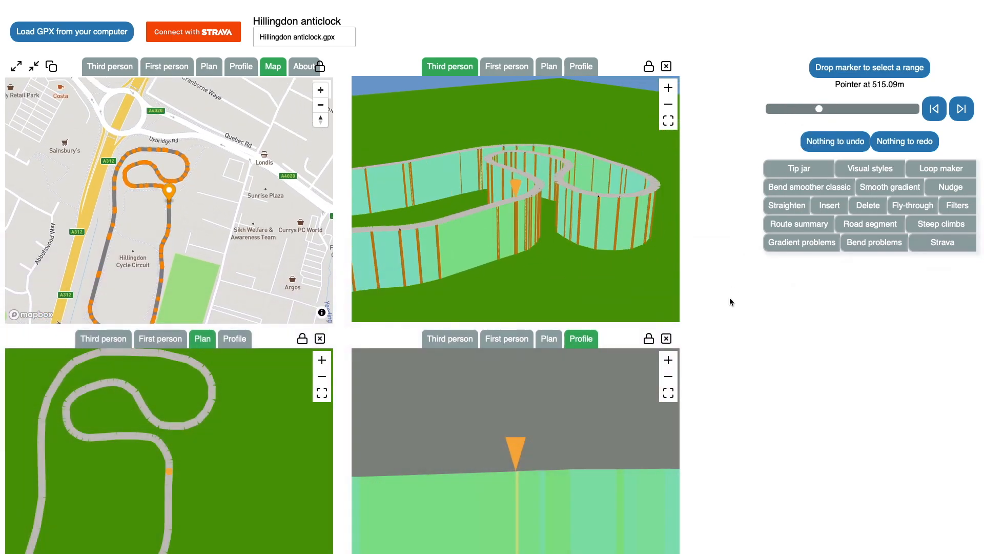
Close the Profile pane and the Plan pane, keeping the Map and Third person panes.
{"action": "left_click", "coordinate": [665, 339]}
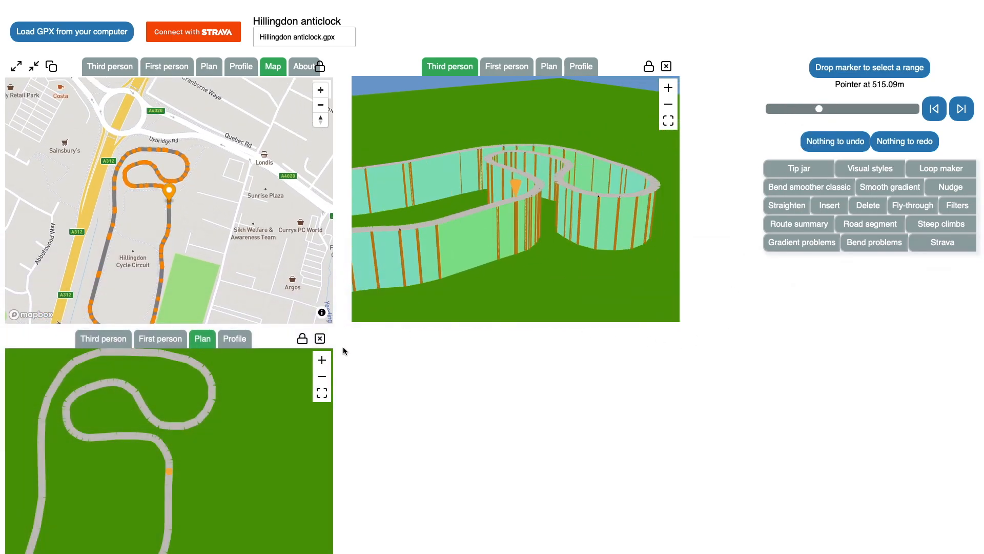
{"action": "left_click", "coordinate": [320, 339]}
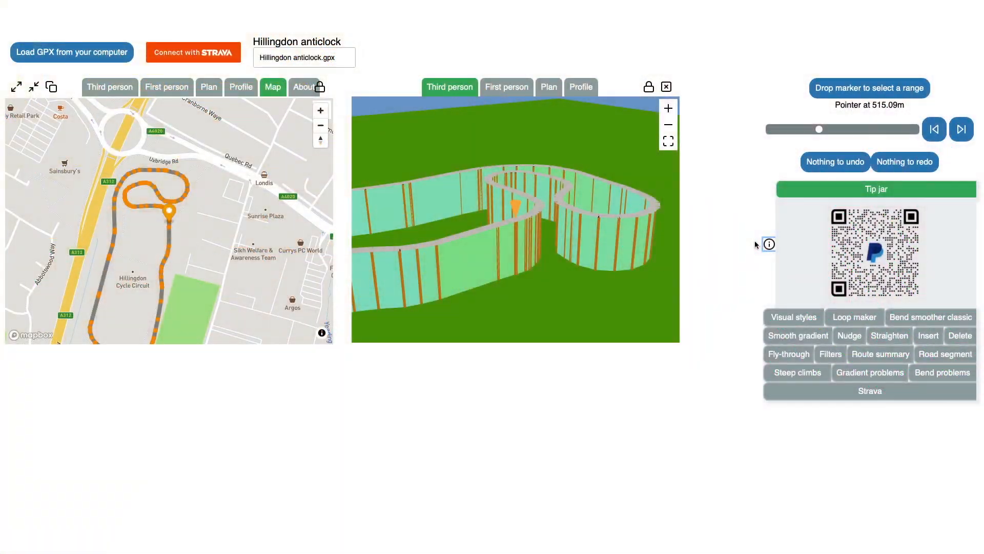
Open the Bend smoother classic tool and close the Tip jar tool.
{"action": "mouse_move", "coordinate": [769, 245]}
{"action": "left_click", "coordinate": [927, 319]}
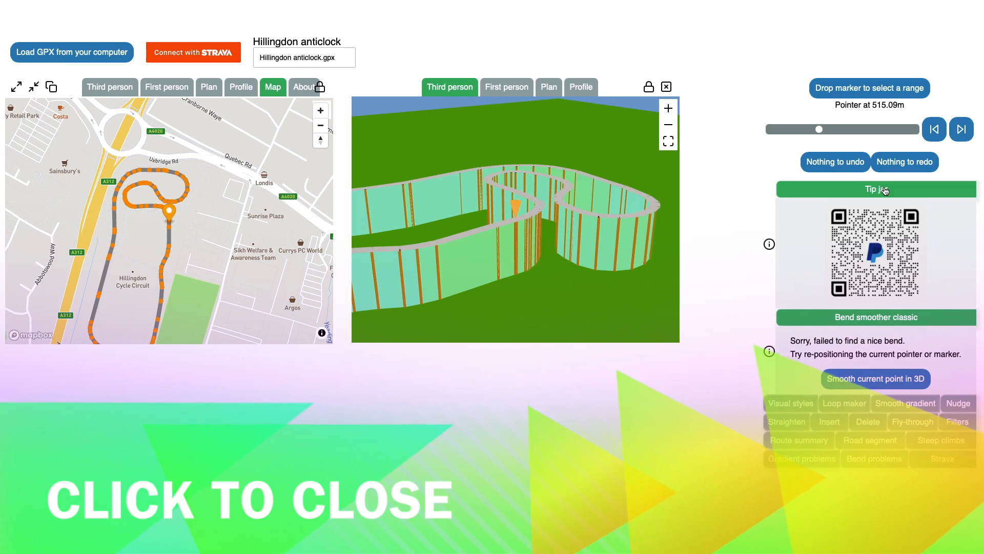
{"action": "left_click", "coordinate": [885, 190]}
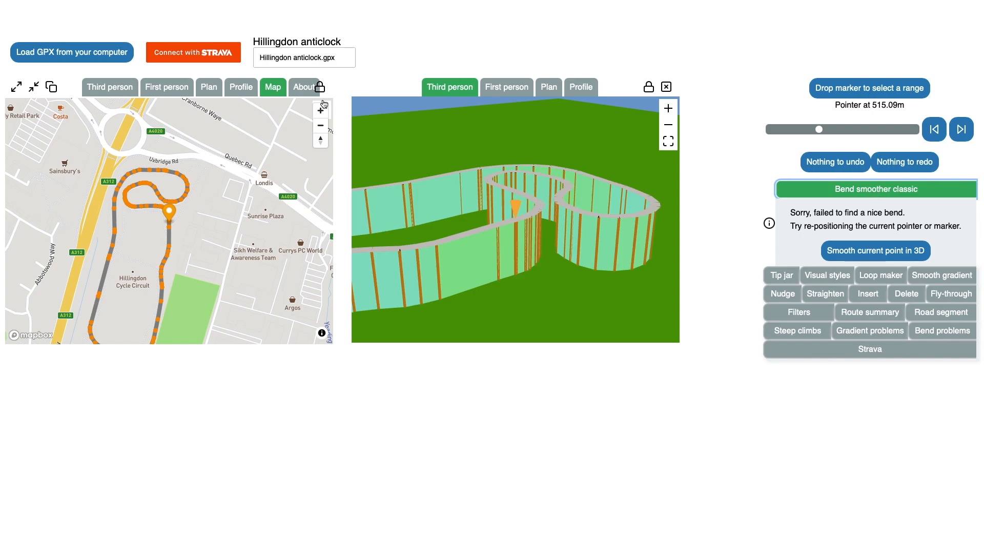
Load Mount-Coot-tha-Loop-1.gpx and open the Bend problems, Delete and Bend smoother classic tools together.
{"action": "left_click", "coordinate": [90, 54]}
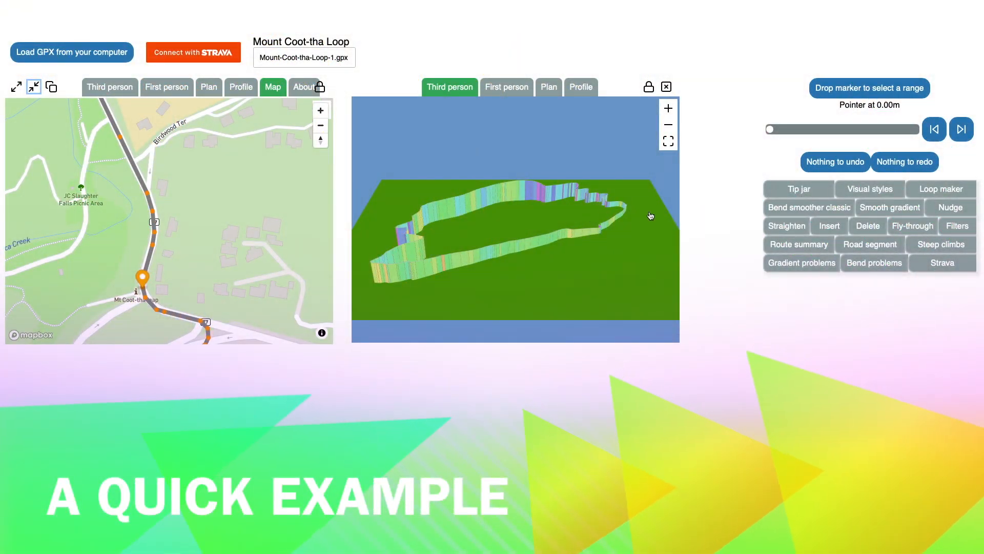
{"action": "left_click", "coordinate": [880, 262]}
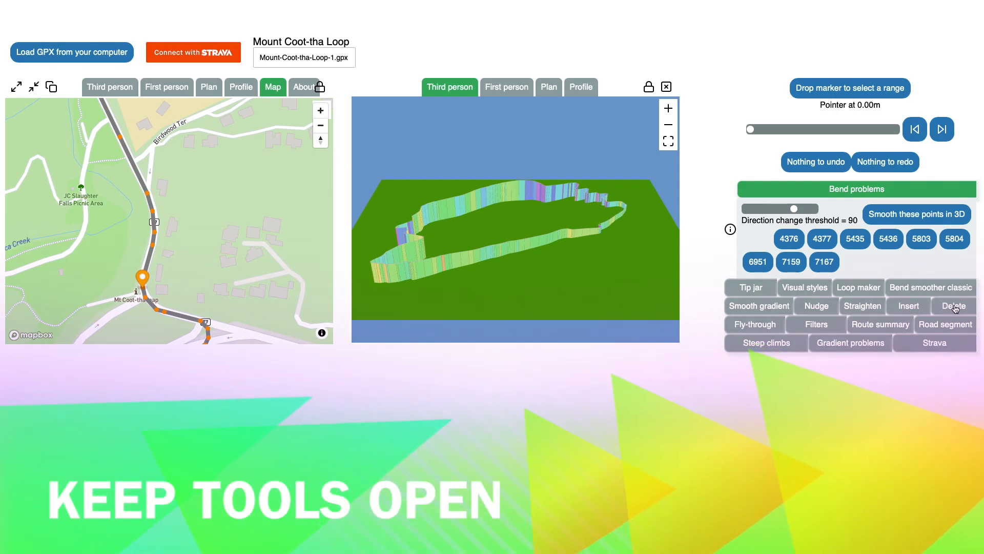
{"action": "left_click", "coordinate": [955, 306]}
{"action": "left_click", "coordinate": [946, 331]}
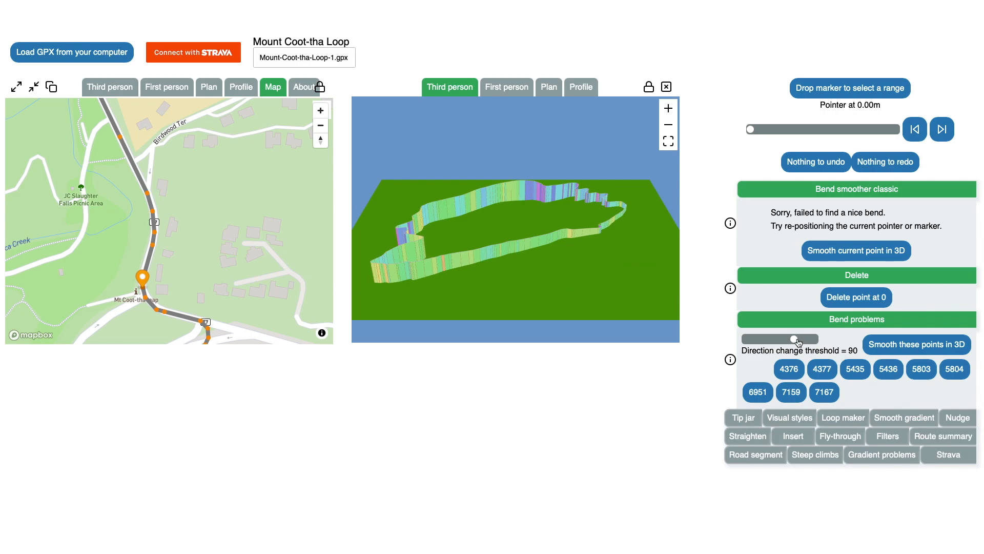
Set the Bend problems direction change threshold to 110 and change the Map pane to a closer Profile view.
{"action": "left_click_drag", "start_coordinate": [798, 341], "coordinate": [803, 340]}
{"action": "left_click", "coordinate": [793, 368]}
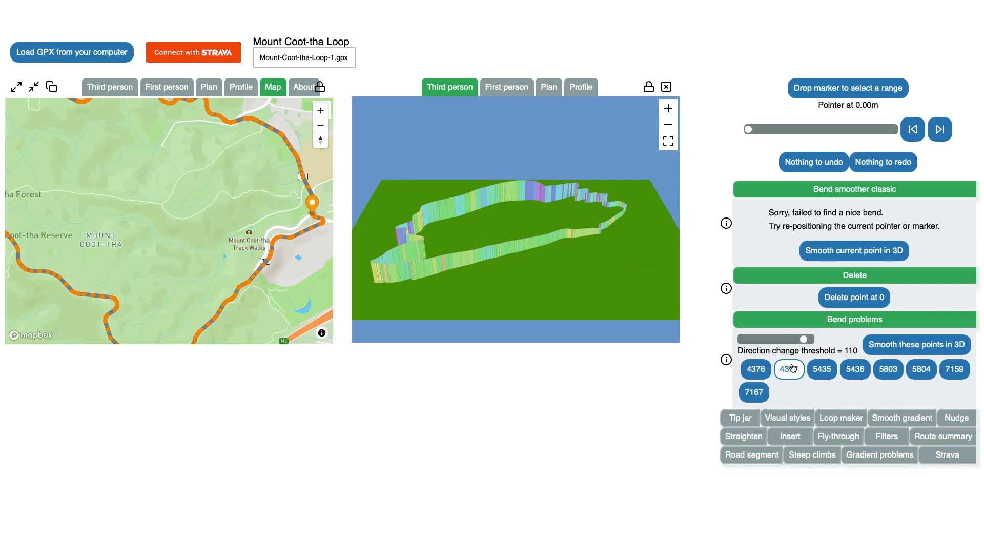
{"action": "left_click", "coordinate": [244, 92]}
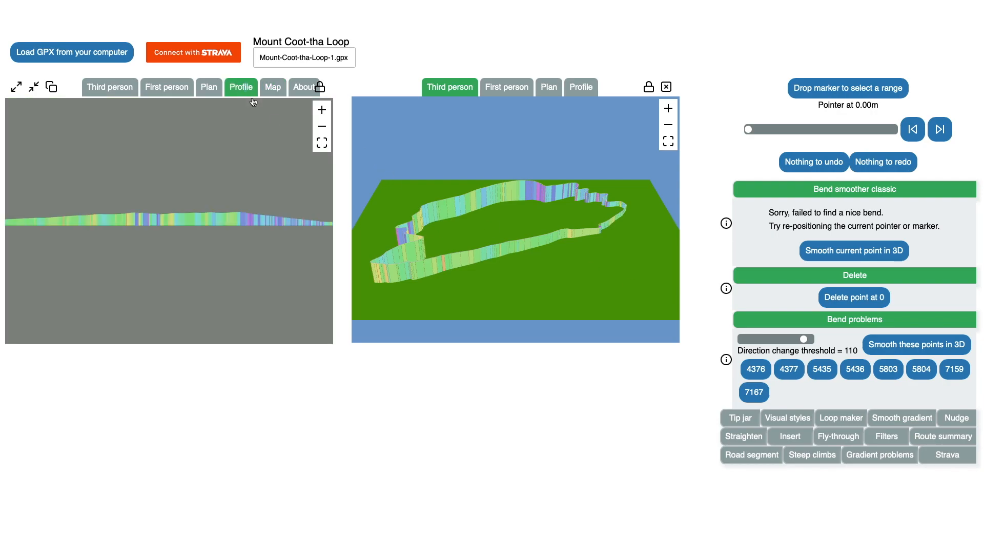
{"action": "scroll", "coordinate": [196, 231], "scroll_direction": "up", "scroll_amount": 10}
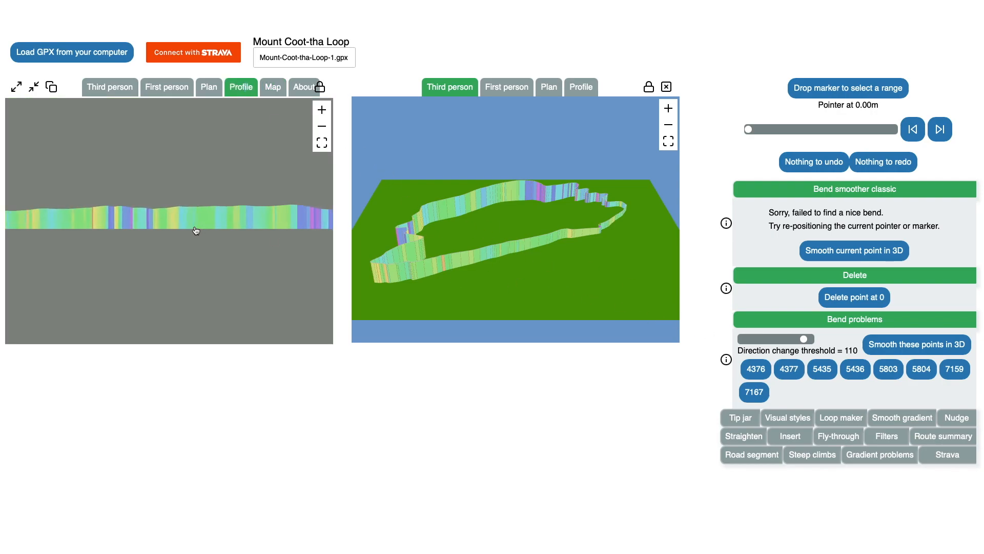
{"action": "scroll", "coordinate": [196, 231], "scroll_direction": "up", "scroll_amount": 2}
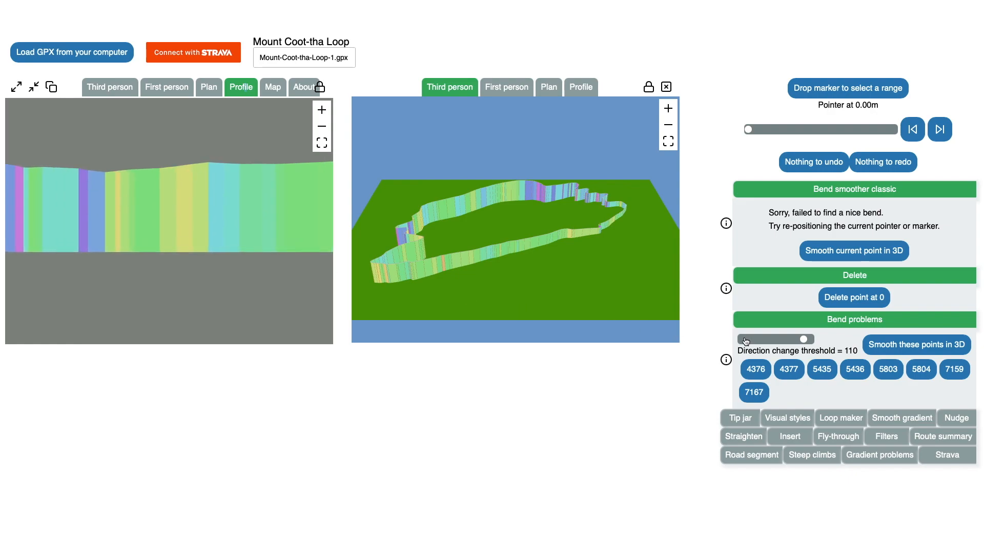
Go to the bend problem at 4376 and inspect it up close in the Third person pane.
{"action": "left_click", "coordinate": [757, 369]}
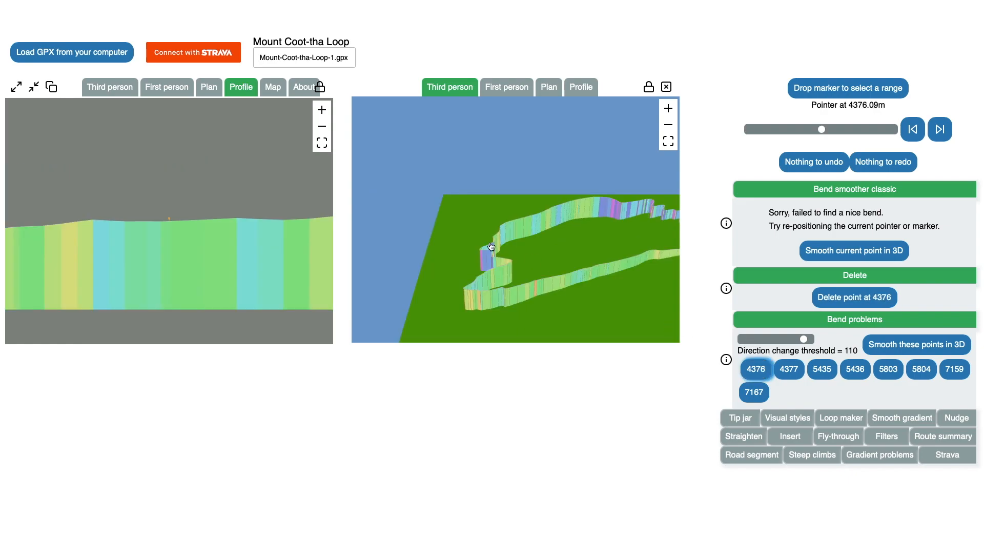
{"action": "scroll", "coordinate": [485, 244], "scroll_direction": "up", "scroll_amount": 5}
{"action": "scroll", "coordinate": [485, 245], "scroll_direction": "up", "scroll_amount": 5}
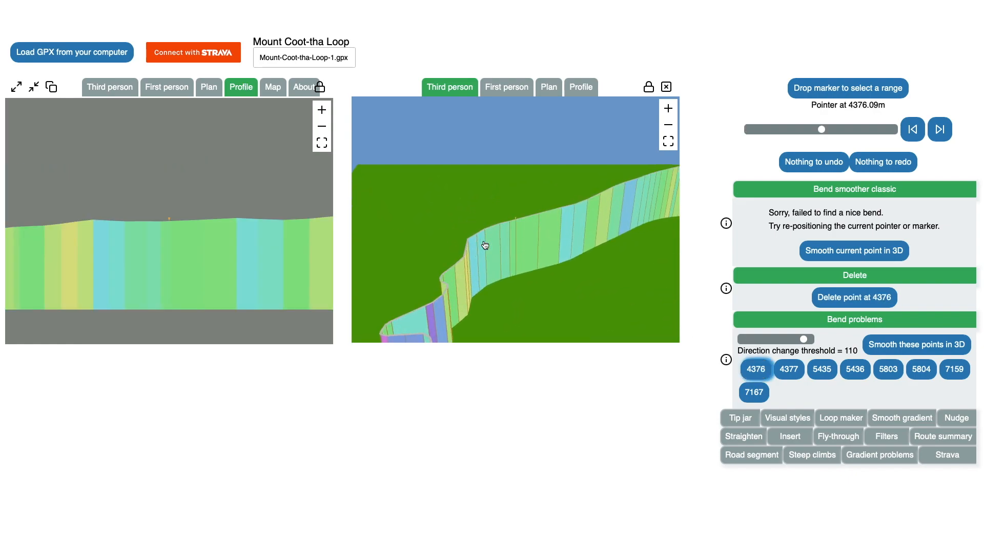
{"action": "scroll", "coordinate": [484, 245], "scroll_direction": "up", "scroll_amount": 5}
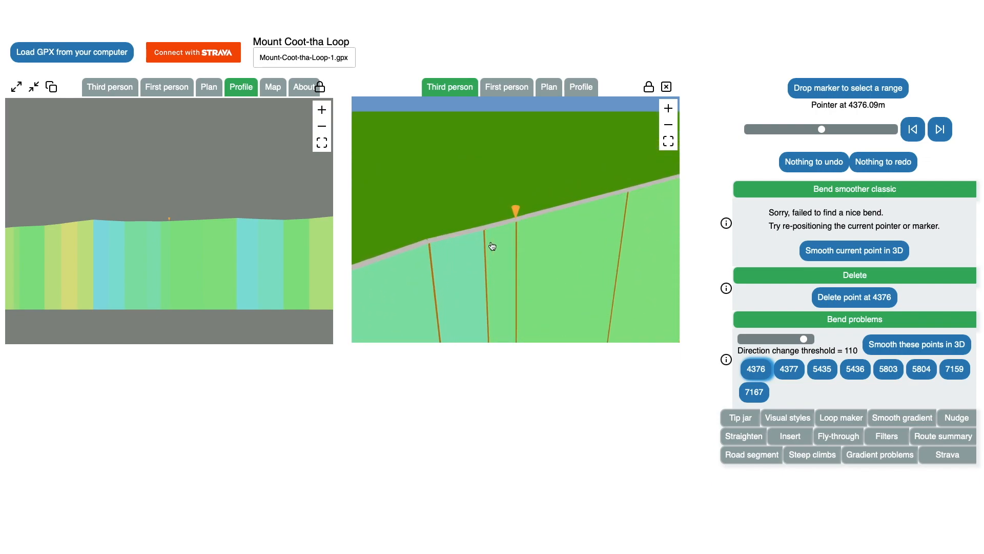
{"action": "scroll", "coordinate": [492, 246], "scroll_direction": "up", "scroll_amount": 5}
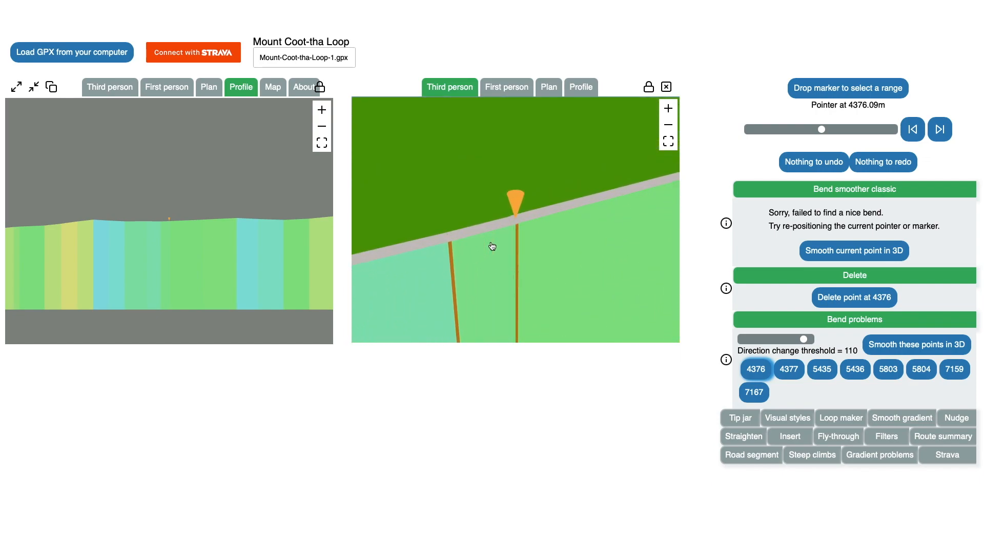
{"action": "left_click", "coordinate": [509, 250]}
{"action": "left_click_drag", "start_coordinate": [508, 246], "coordinate": [508, 234]}
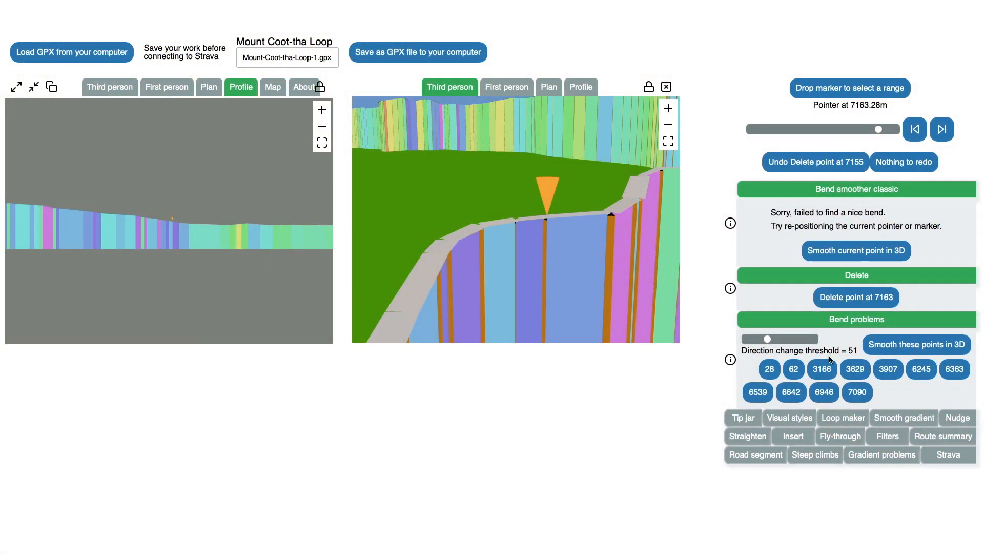
Go to the bend problem at 3166 and smooth that point in 3D.
{"action": "left_click", "coordinate": [823, 369]}
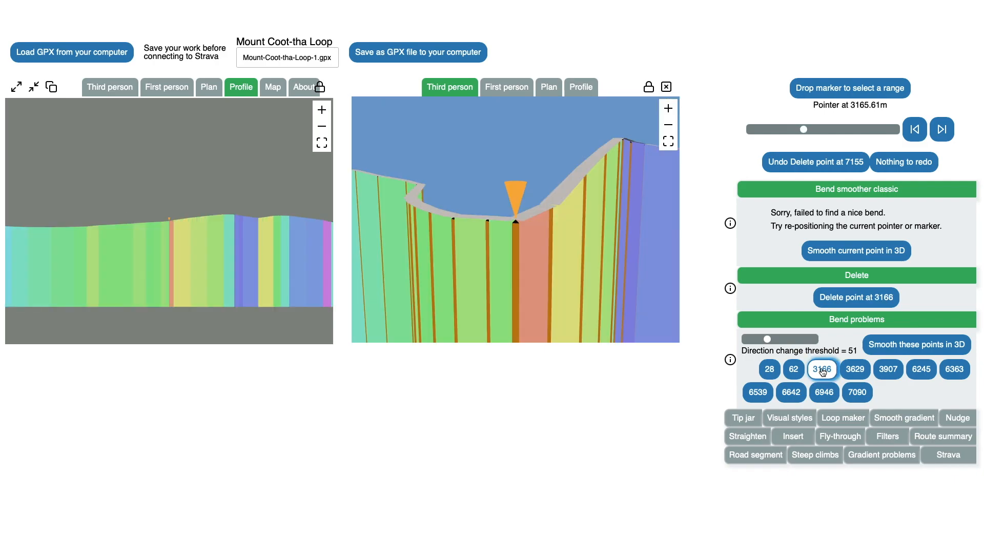
{"action": "left_click_drag", "start_coordinate": [546, 254], "coordinate": [598, 267]}
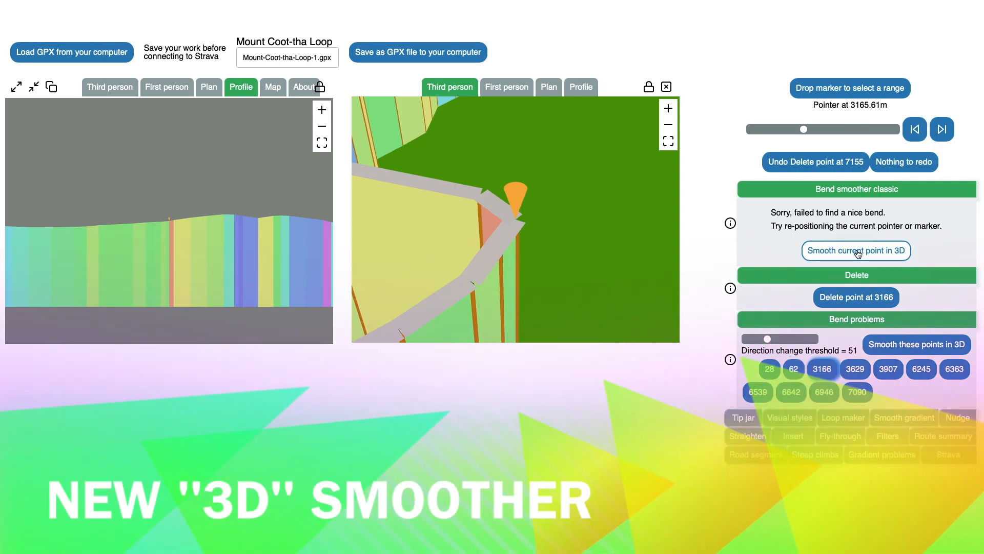
{"action": "left_click", "coordinate": [858, 254]}
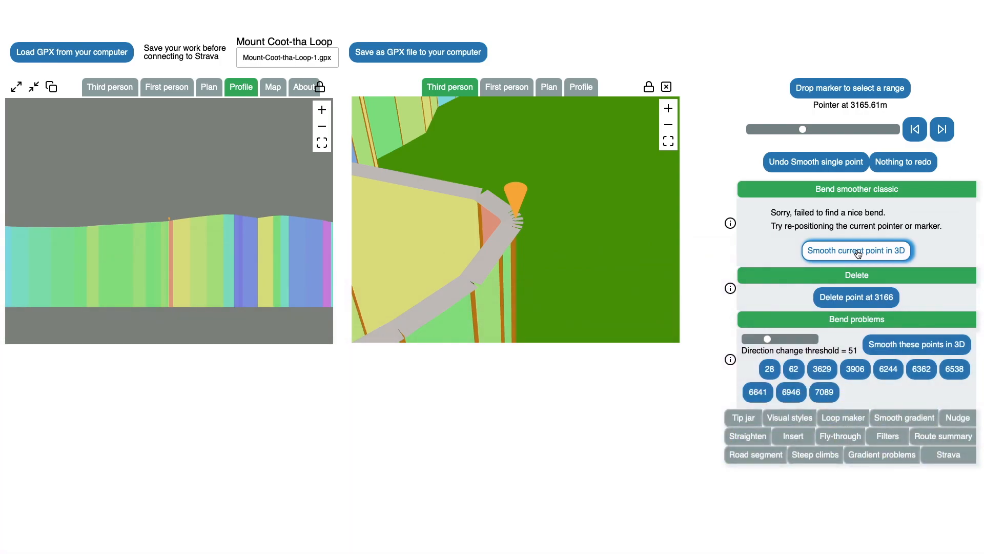
View the bend problem at 3906, and replace the Bend problems tool with Gradient problems at a gradient change threshold of 20.
{"action": "left_click", "coordinate": [855, 370]}
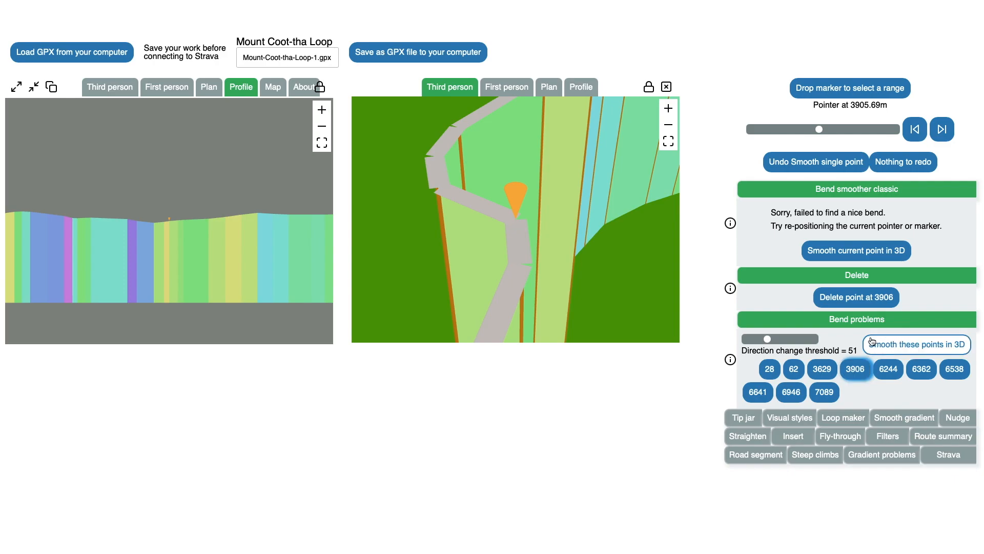
{"action": "left_click", "coordinate": [856, 320]}
{"action": "left_click", "coordinate": [814, 380]}
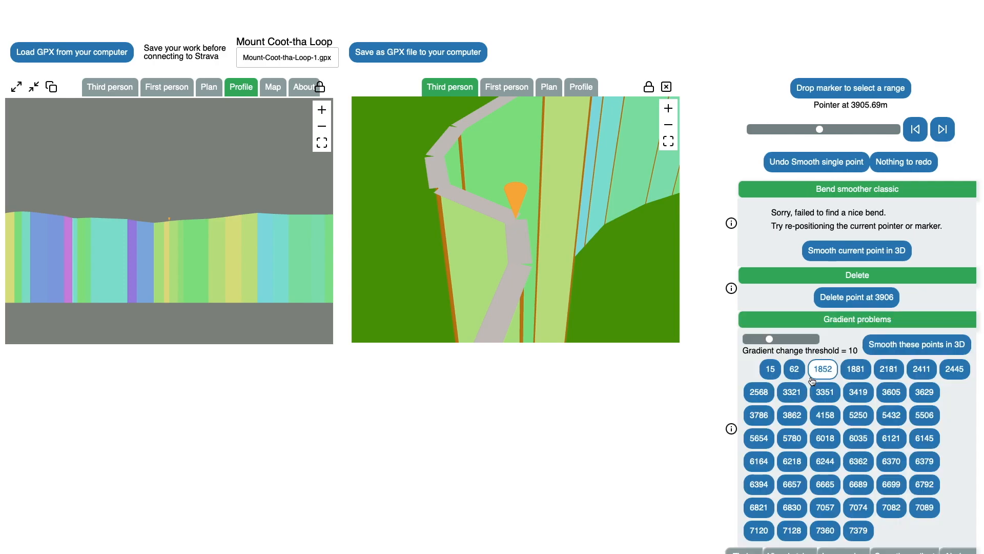
{"action": "left_click_drag", "start_coordinate": [771, 343], "coordinate": [820, 345]}
Go to the gradient problem at 7074, smooth that point in 3D and examine the smoothed section.
{"action": "left_click", "coordinate": [863, 392]}
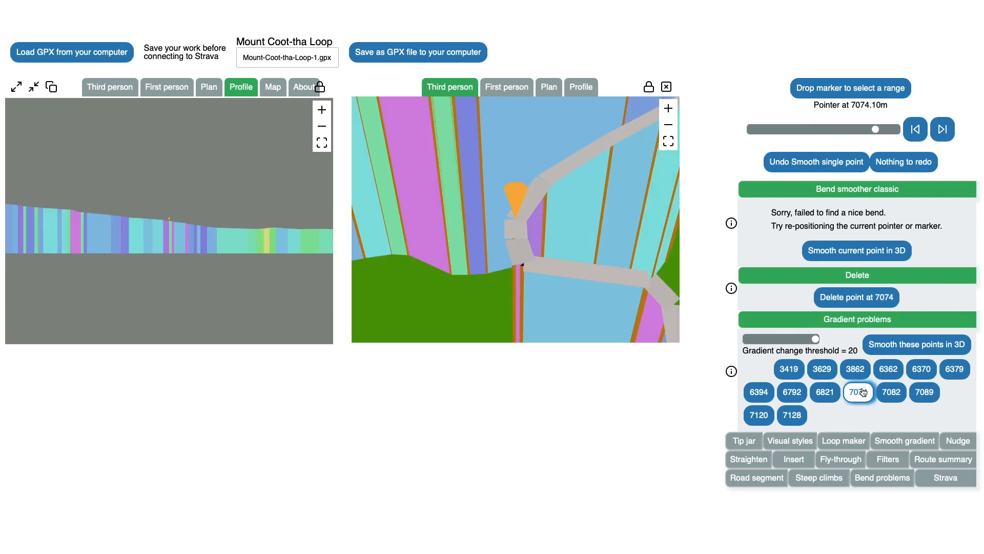
{"action": "left_click_drag", "start_coordinate": [511, 256], "coordinate": [561, 238]}
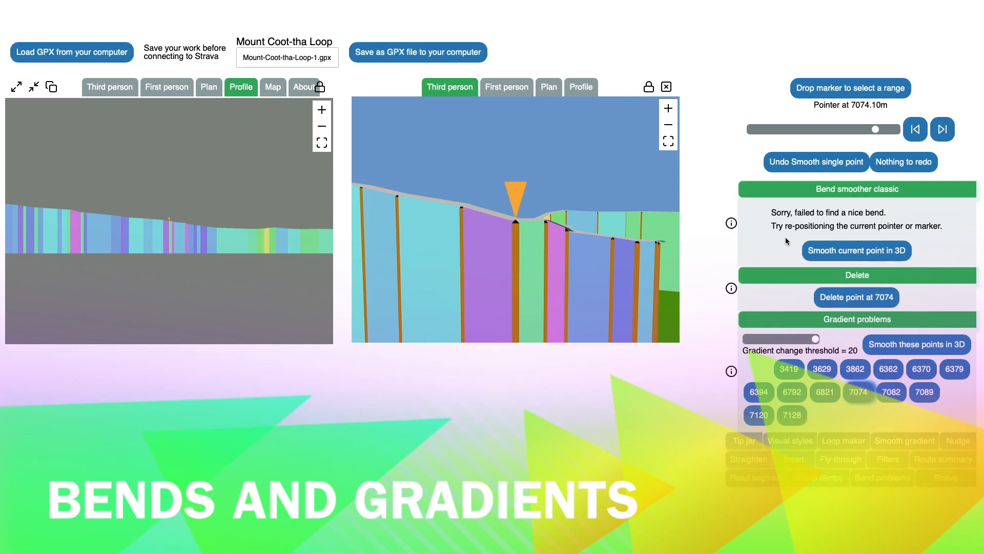
{"action": "left_click", "coordinate": [848, 251]}
{"action": "left_click_drag", "start_coordinate": [518, 256], "coordinate": [591, 230]}
{"action": "scroll", "coordinate": [531, 256], "scroll_direction": "up", "scroll_amount": 6}
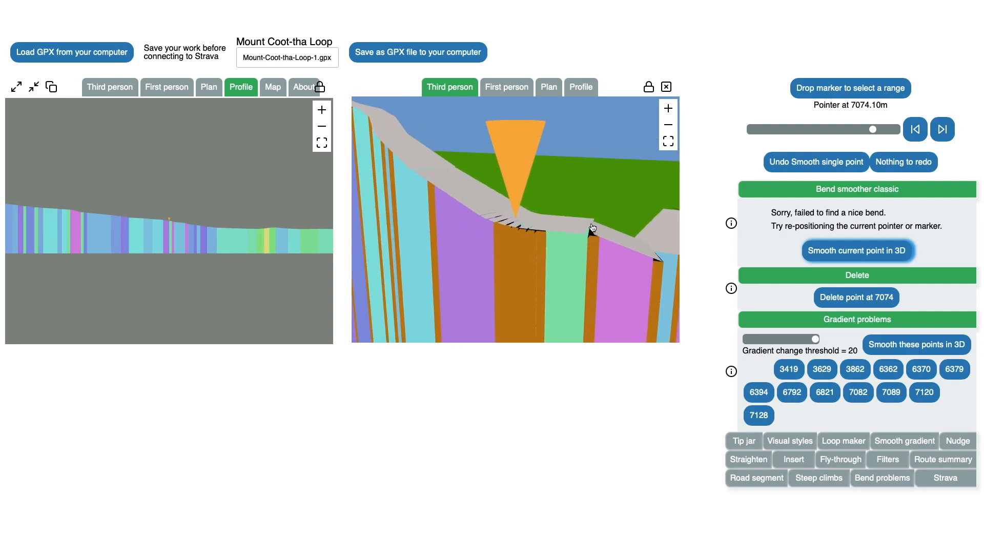
Try deleting the route point at 7082, undo the deletion, and smooth that point in 3D instead.
{"action": "left_click", "coordinate": [594, 233]}
{"action": "left_click", "coordinate": [859, 298]}
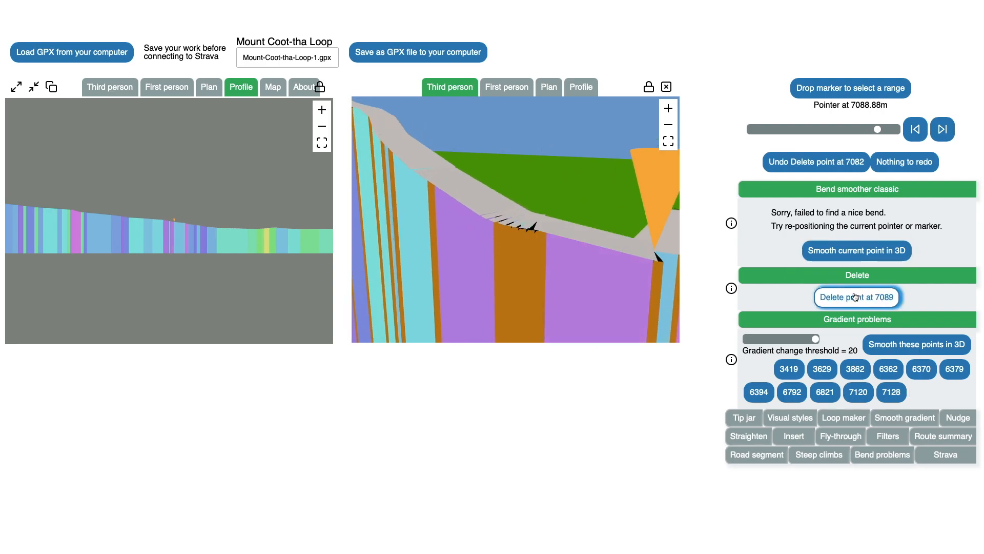
{"action": "left_click", "coordinate": [815, 161]}
{"action": "left_click", "coordinate": [849, 252]}
Select the neighbouring route point at 7089 in the Third person pane and smooth it in 3D.
{"action": "left_click_drag", "start_coordinate": [574, 245], "coordinate": [636, 307]}
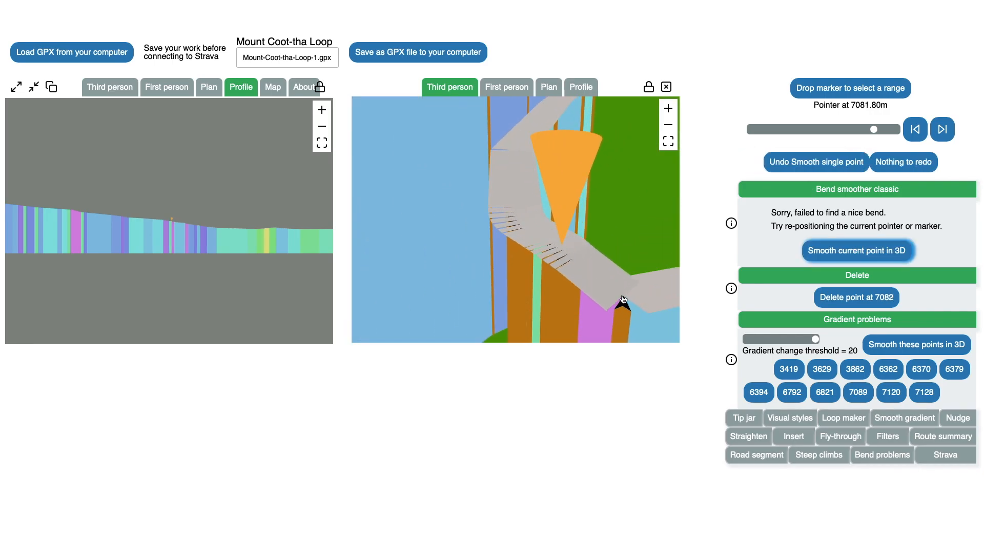
{"action": "left_click", "coordinate": [623, 299]}
{"action": "left_click", "coordinate": [847, 251]}
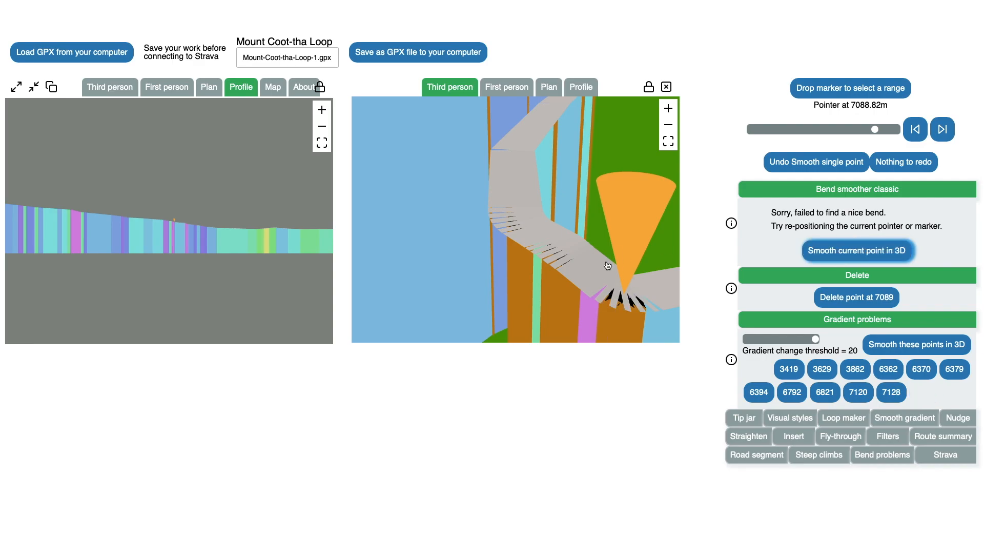
{"action": "left_click_drag", "start_coordinate": [608, 265], "coordinate": [594, 265]}
{"action": "scroll", "coordinate": [594, 266], "scroll_direction": "down", "scroll_amount": 5}
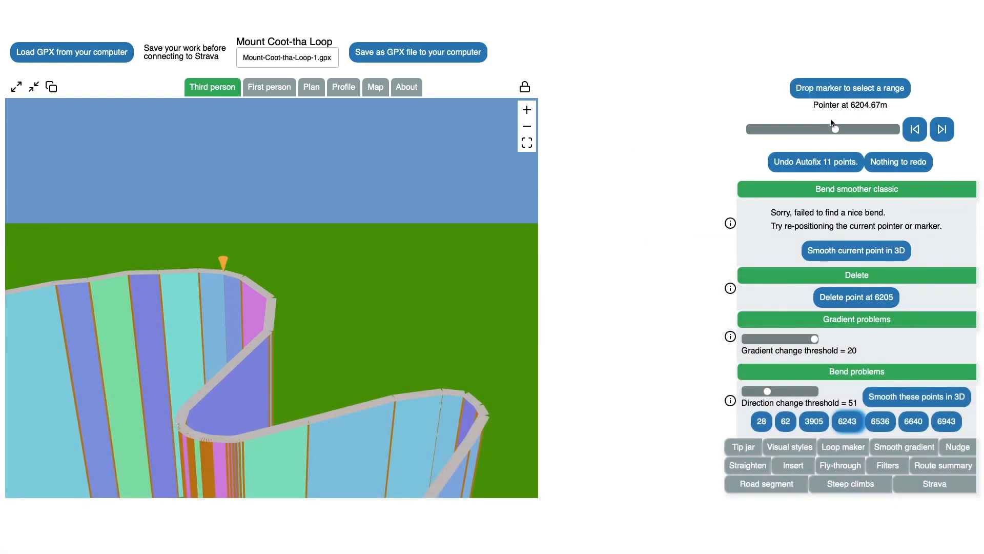
Drop a marker at 6204.67 m, set the current pointer to 6349.85 m, and smooth the bend between the markers.
{"action": "left_click", "coordinate": [833, 88]}
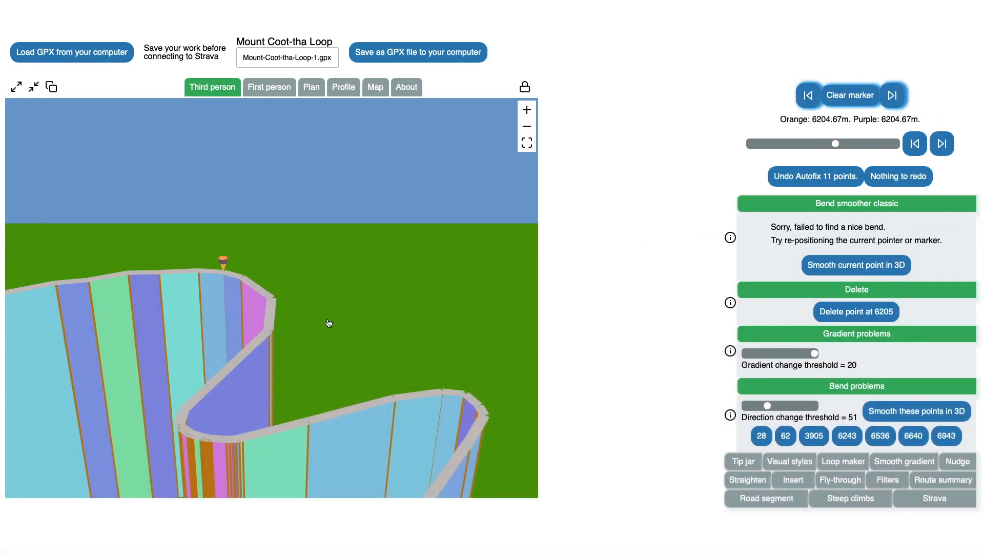
{"action": "left_click", "coordinate": [192, 412]}
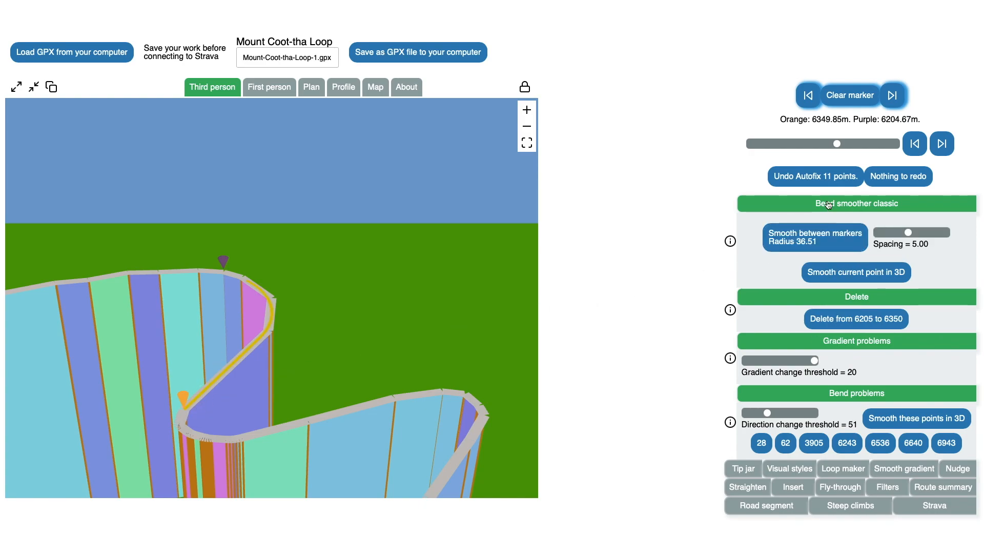
{"action": "left_click", "coordinate": [814, 237]}
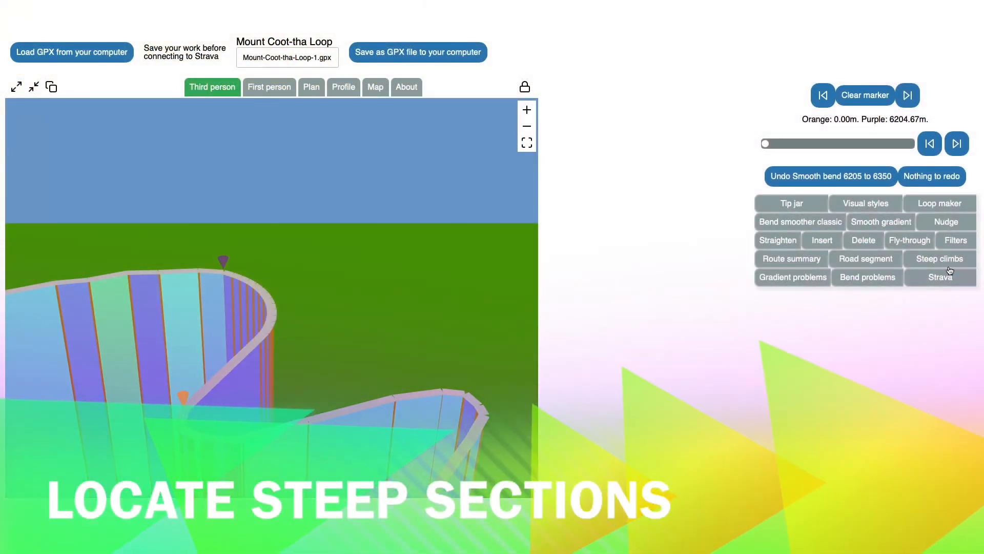
Open the Steep climbs tool, show climbs over 21, and go to the steep point at 3166.
{"action": "left_click", "coordinate": [947, 264]}
{"action": "left_click_drag", "start_coordinate": [792, 228], "coordinate": [814, 223]}
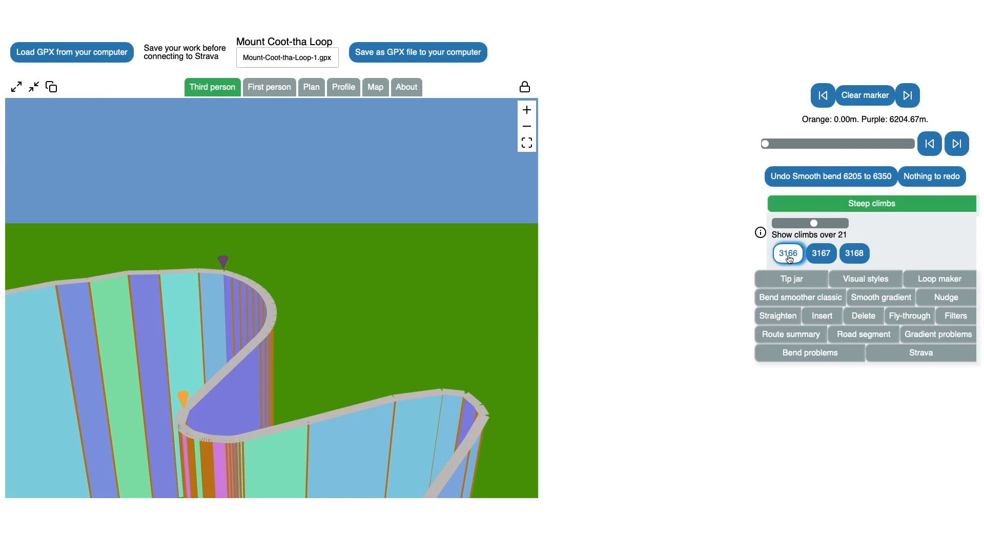
{"action": "left_click", "coordinate": [789, 256]}
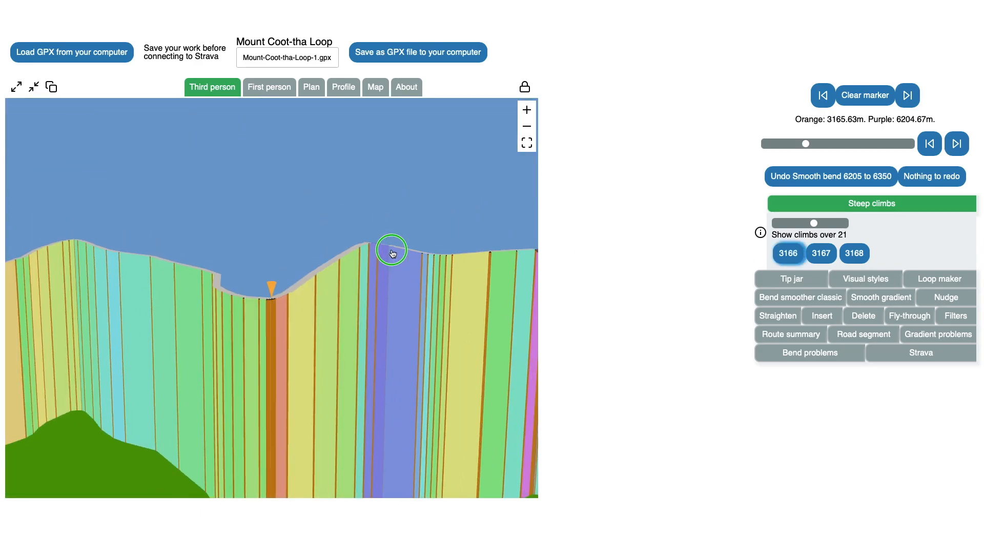